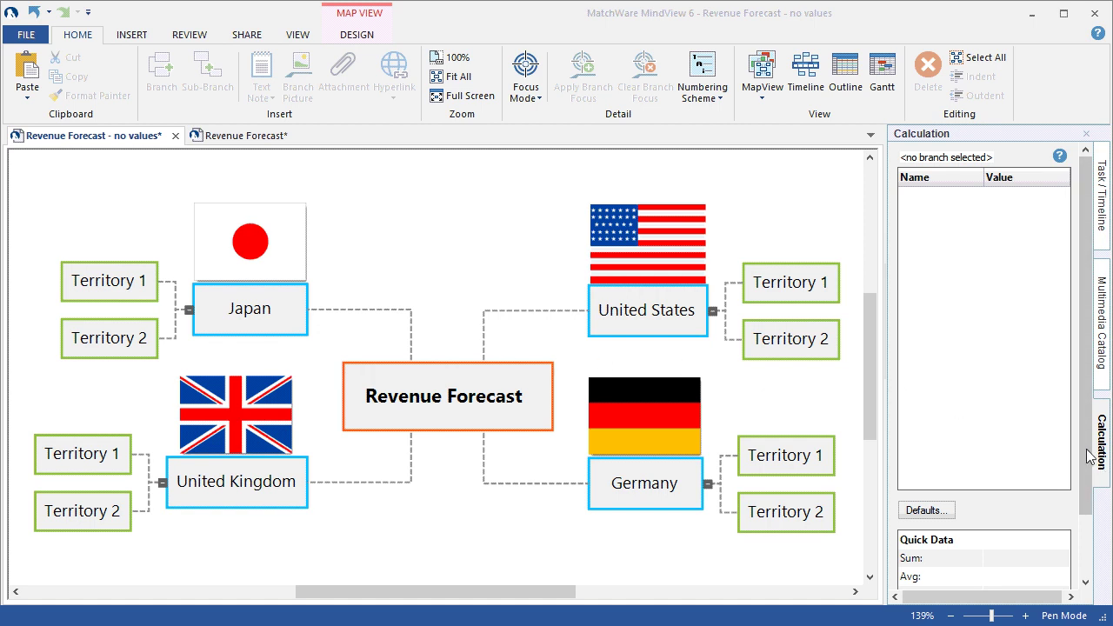
Show the Calculation panel from View > Panels beside the Revenue Forecast map
left_click(298, 35)
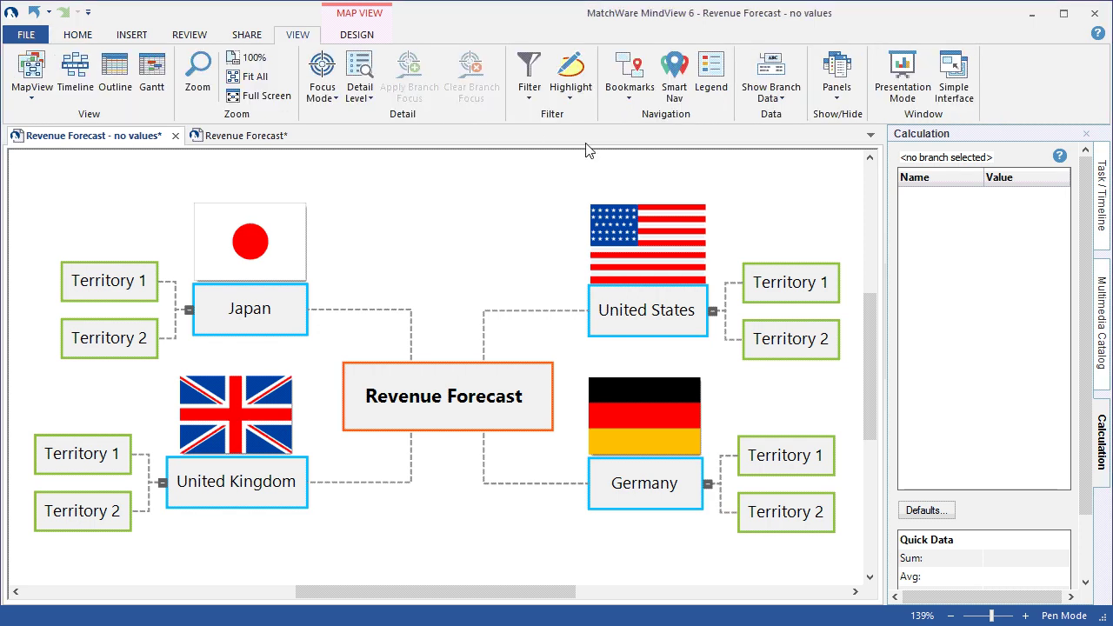
left_click(837, 97)
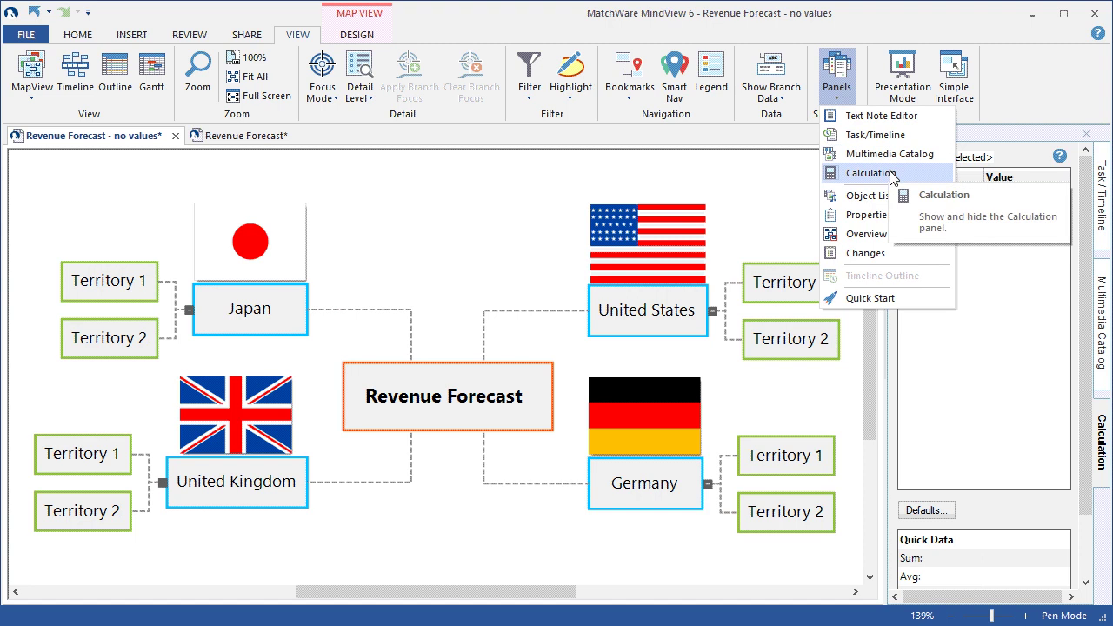
left_click(449, 180)
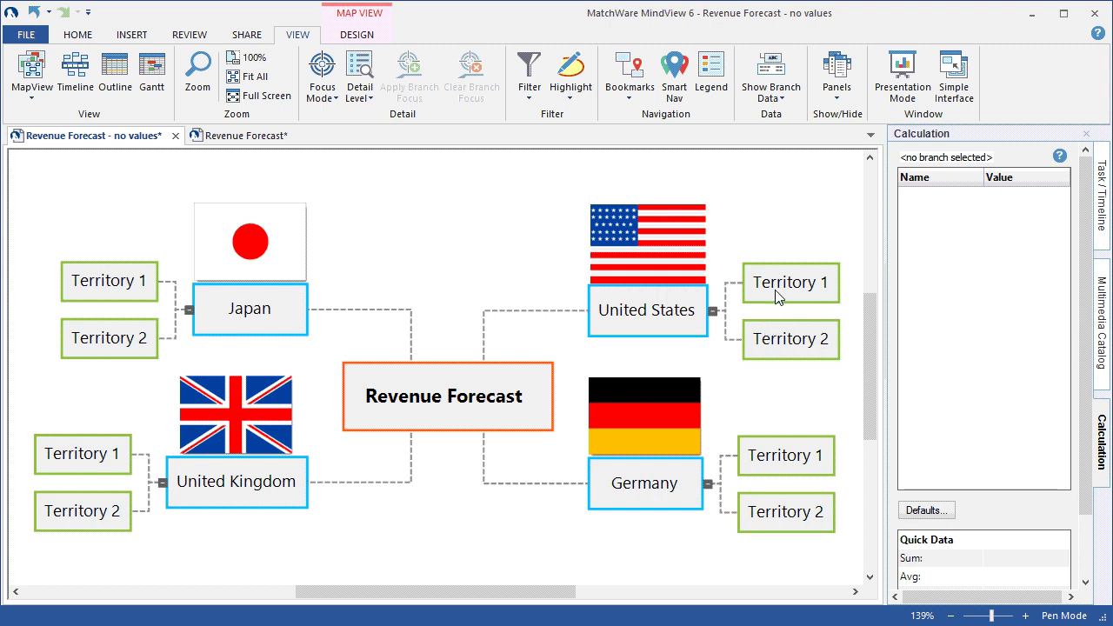
On US Territory 1, add new calculation fields named Budget and Actual
left_click(777, 296)
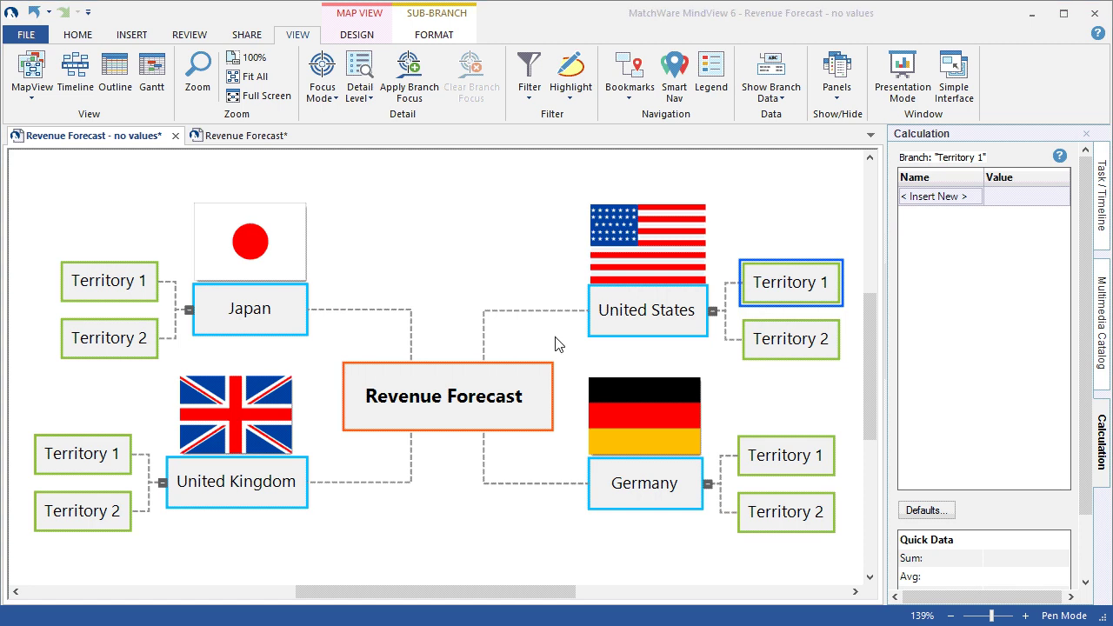
left_click(946, 198)
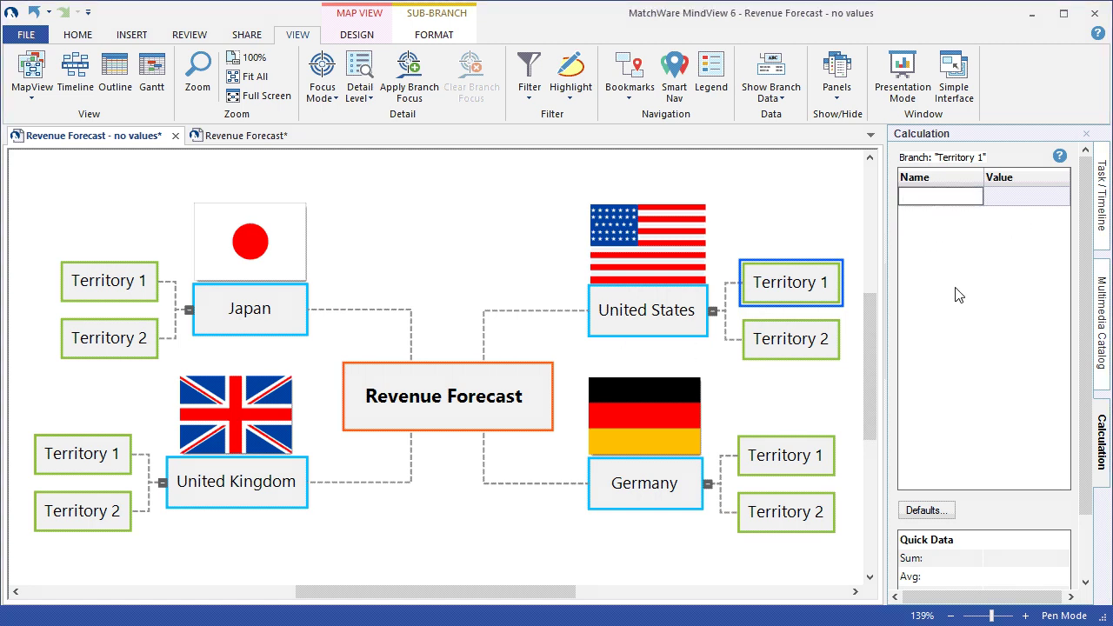
type("Bud")
type("get")
left_click(965, 261)
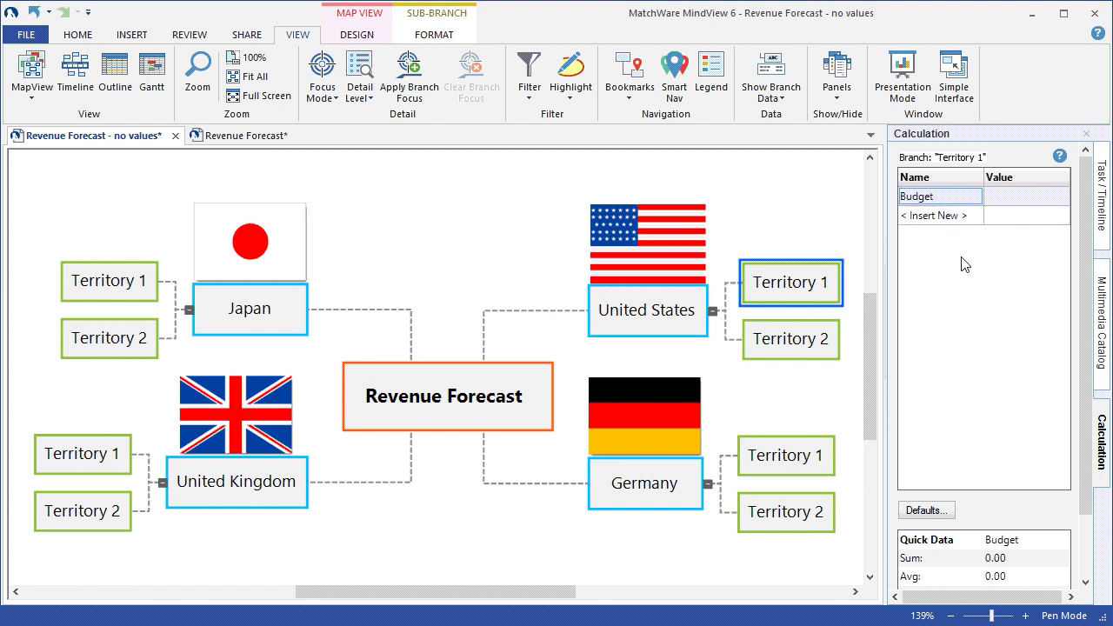
left_click(930, 217)
type("Ac")
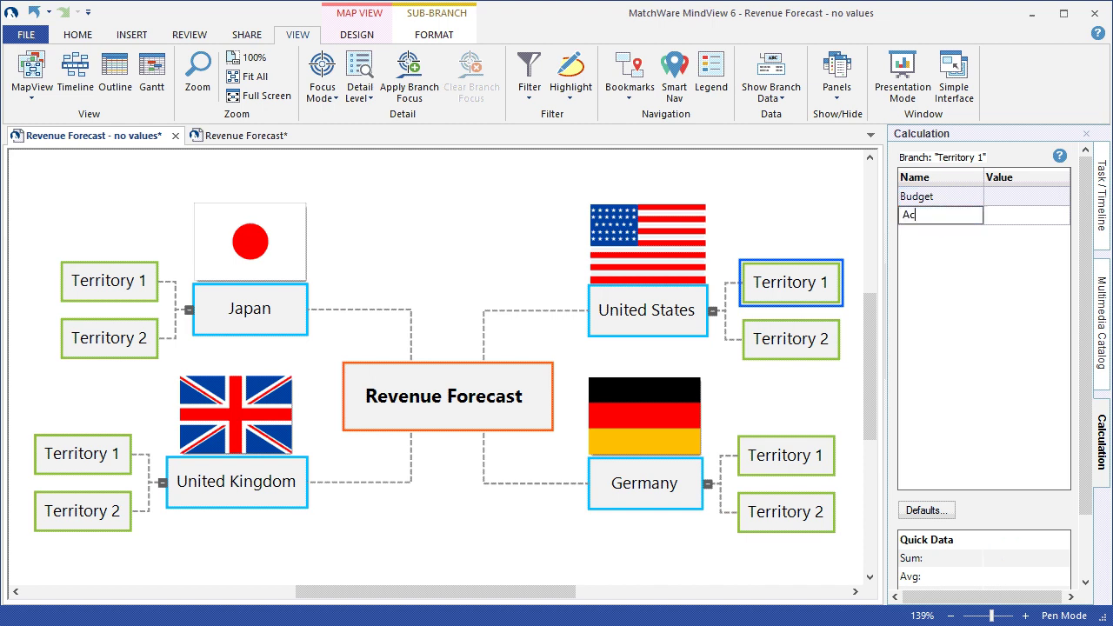
type("tual")
left_click(786, 205)
Check that Budget and Actual appear on US Territory 2, United States and Germany branches
left_click(776, 294)
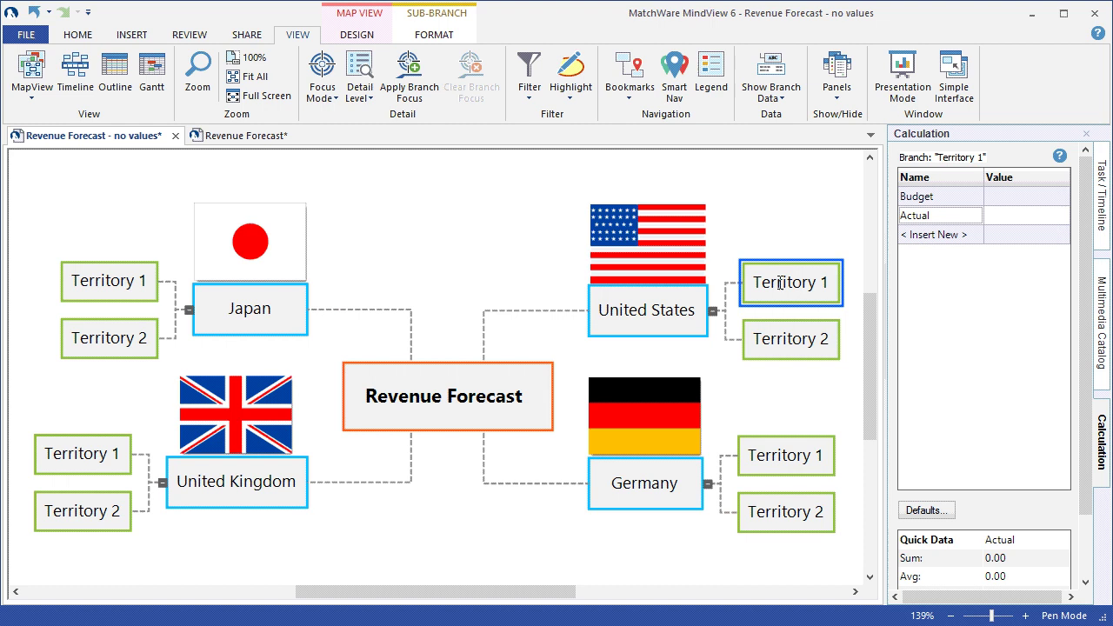
left_click(824, 341)
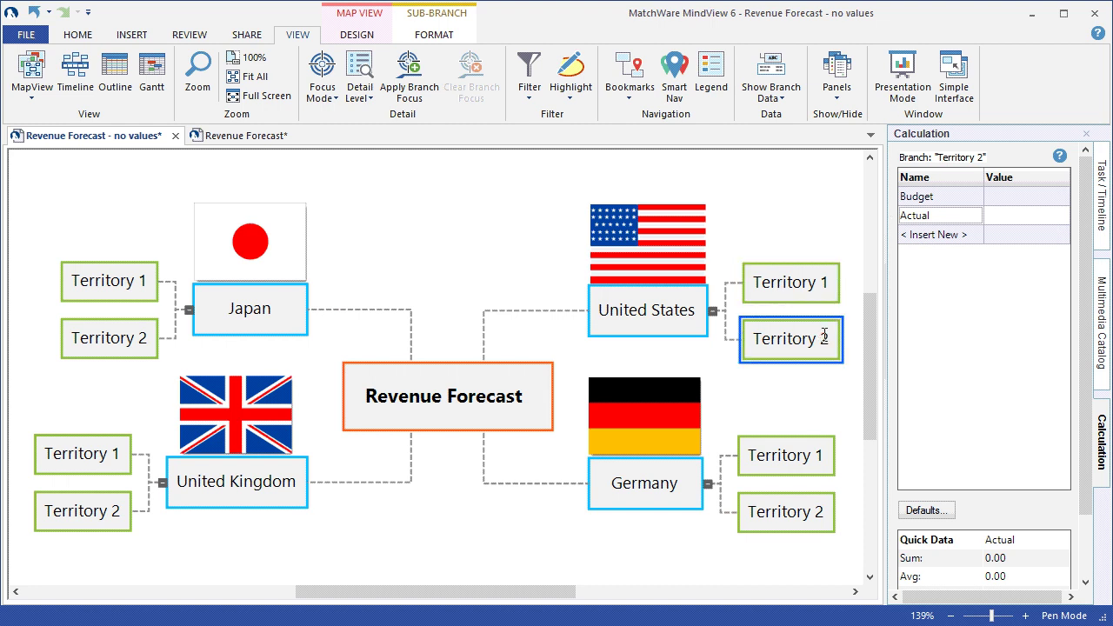
left_click(643, 311)
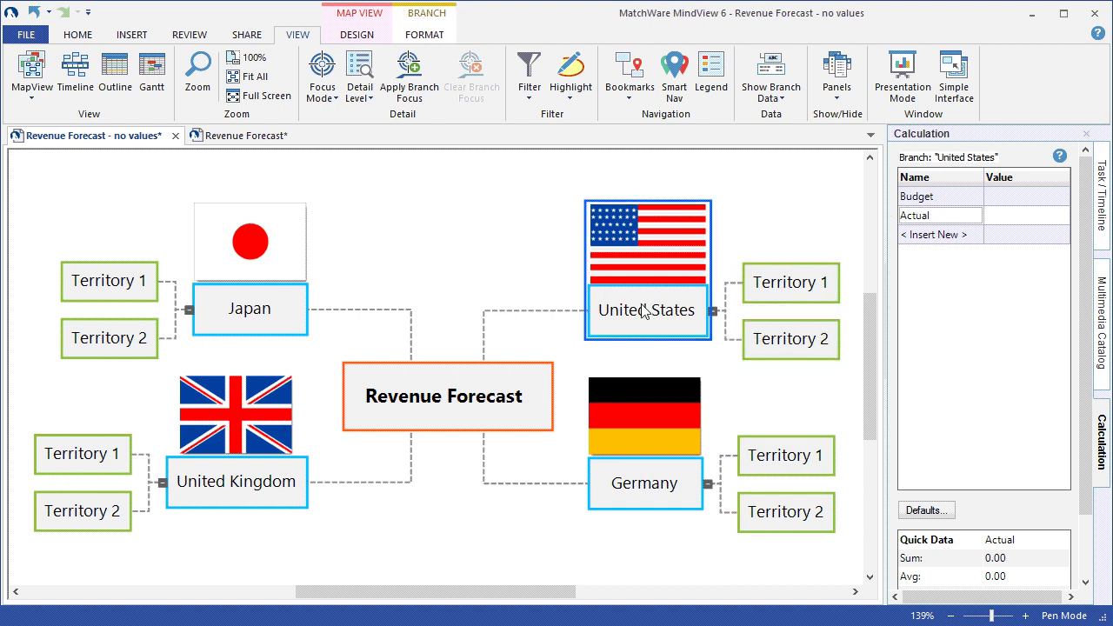
left_click(636, 488)
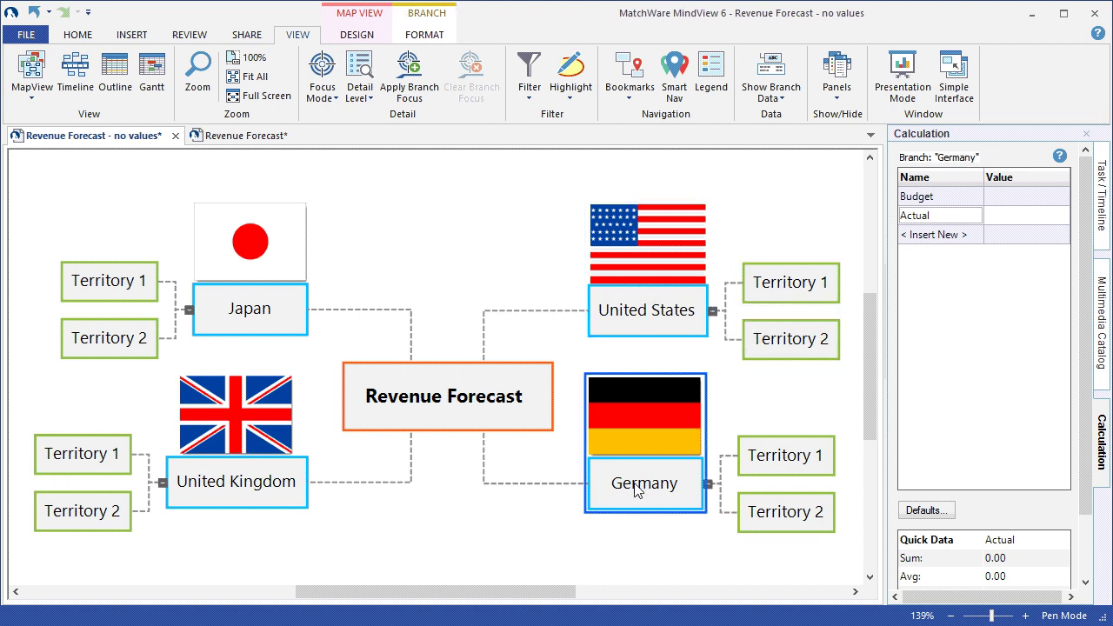
left_click(781, 289)
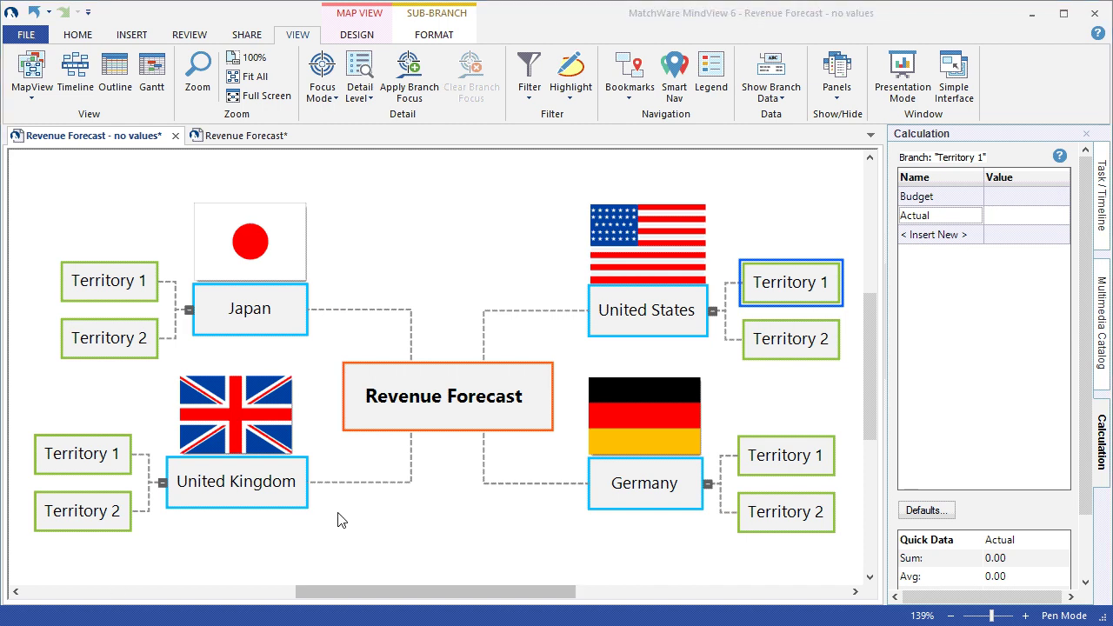
Enter US Territory 1's Budget as 6000000 and Actual as 6400000
left_click(999, 201)
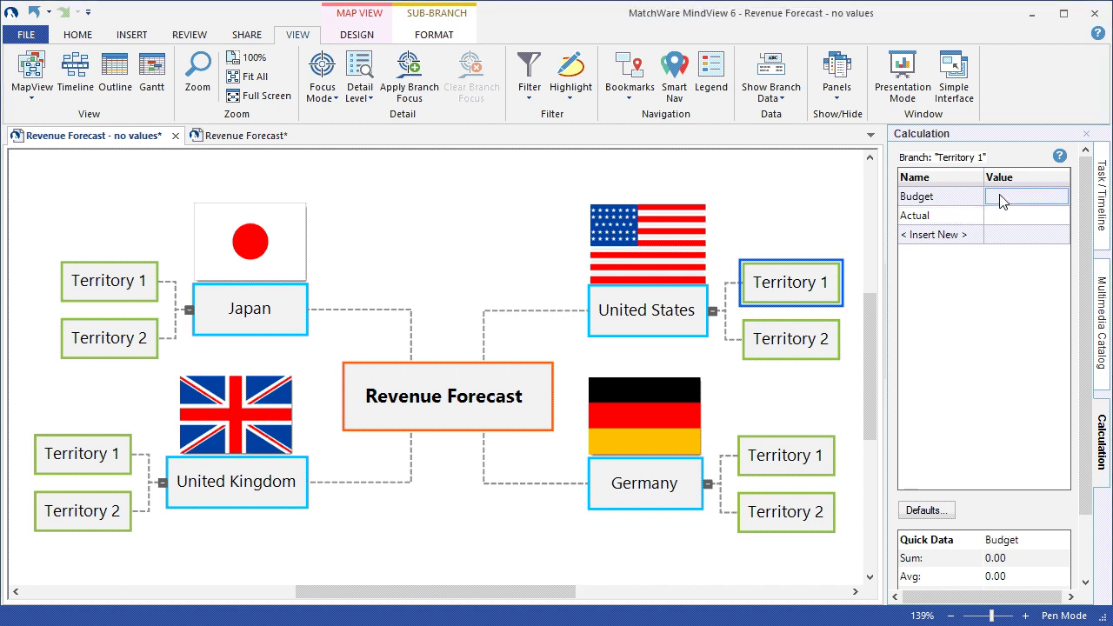
left_click(1000, 201)
type("6000")
type("000")
left_click(1010, 219)
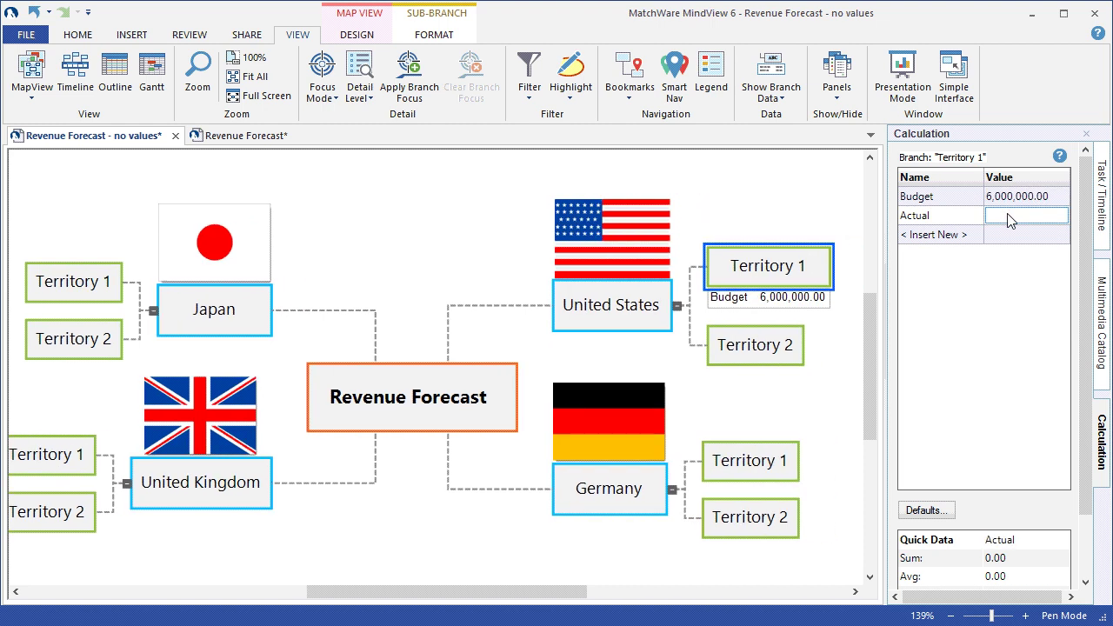
type("64000")
type("00")
left_click(806, 201)
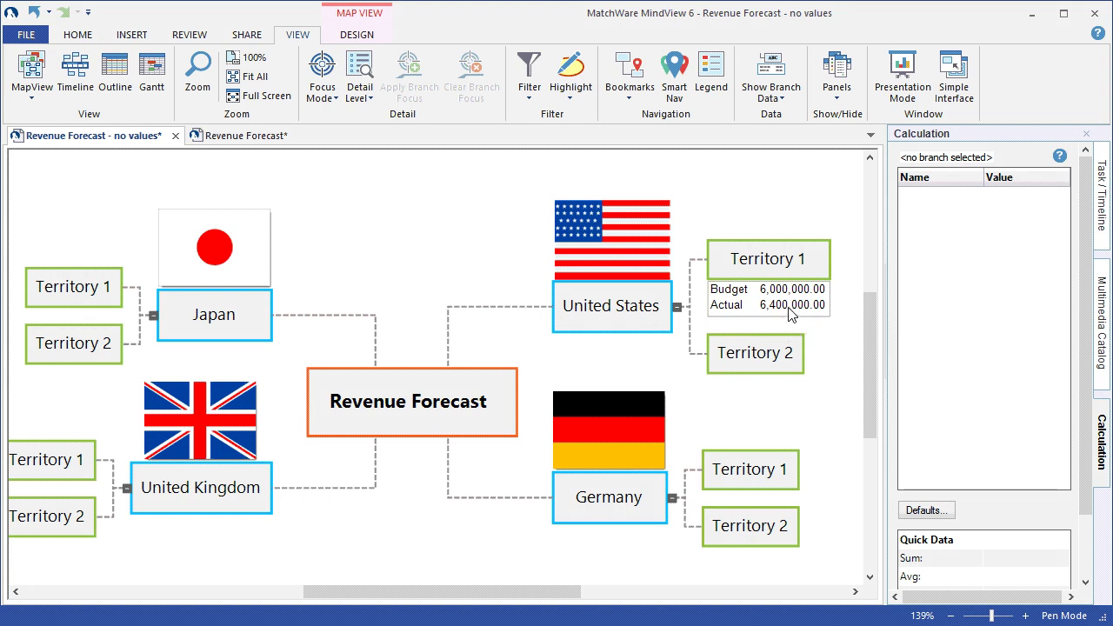
For US Territory 2, enter Budget 1500000 and Actual 1350000
left_click(761, 370)
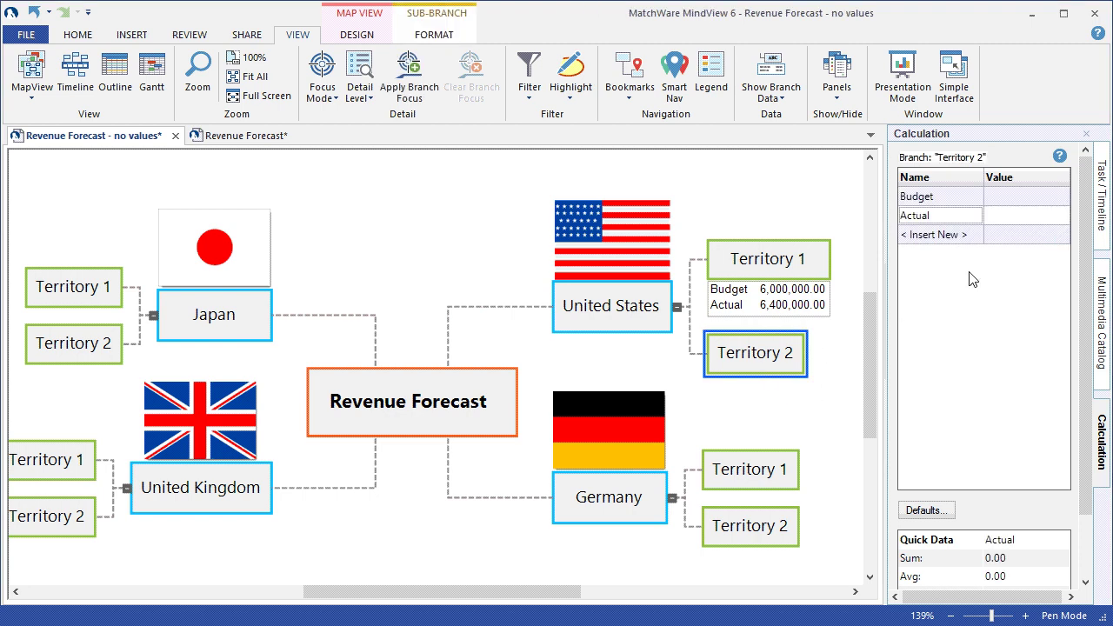
left_click(1002, 201)
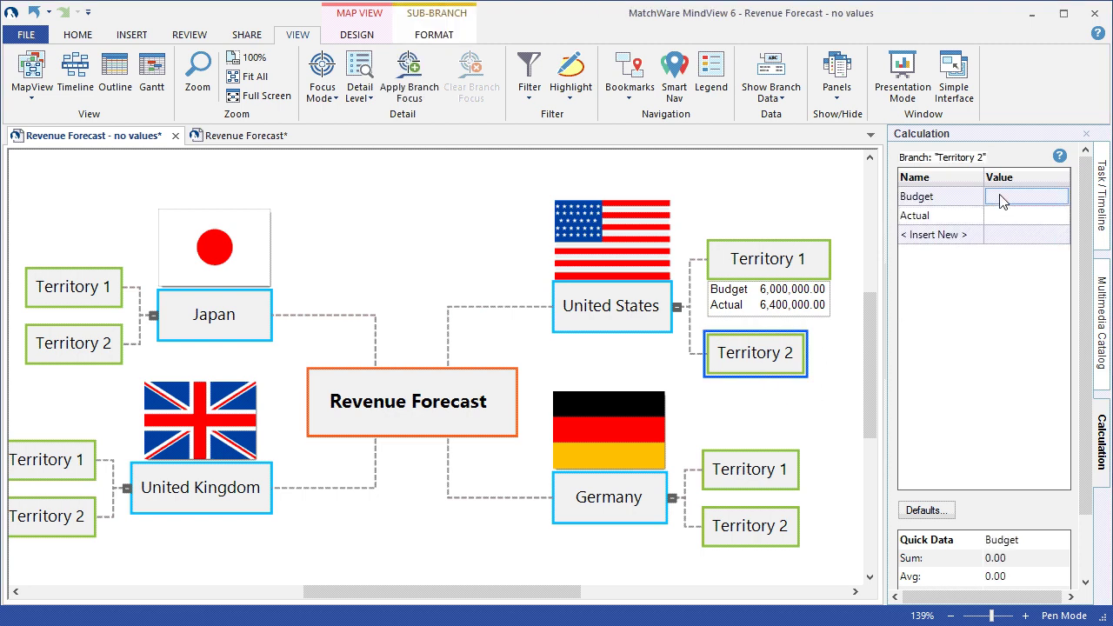
type("1")
type("5000")
type("00")
left_click(1004, 224)
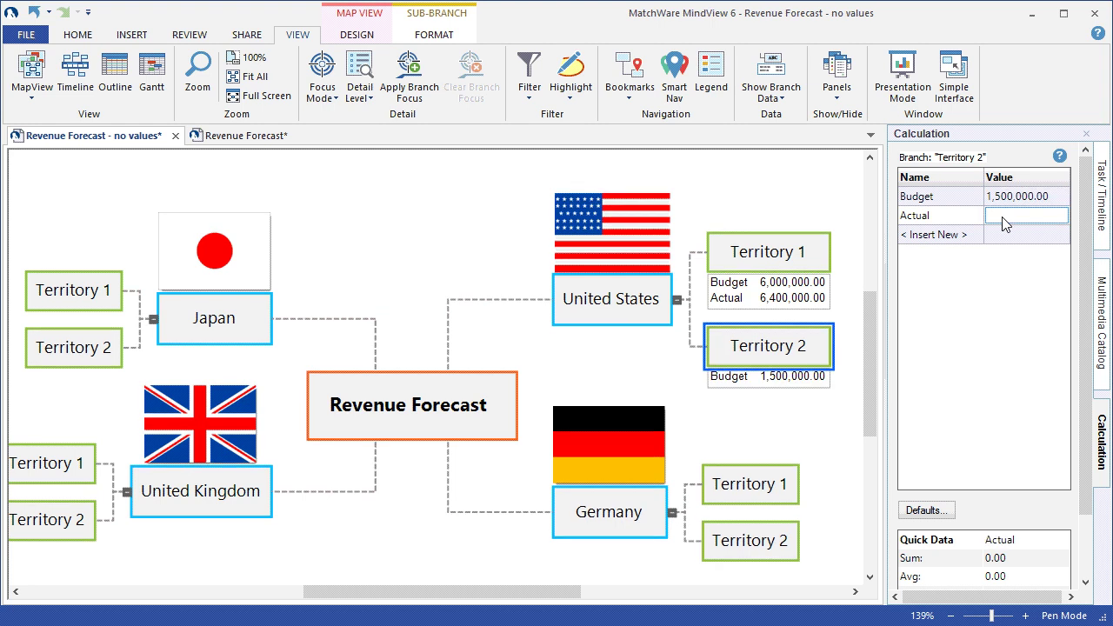
type("1350")
type("000")
left_click(781, 433)
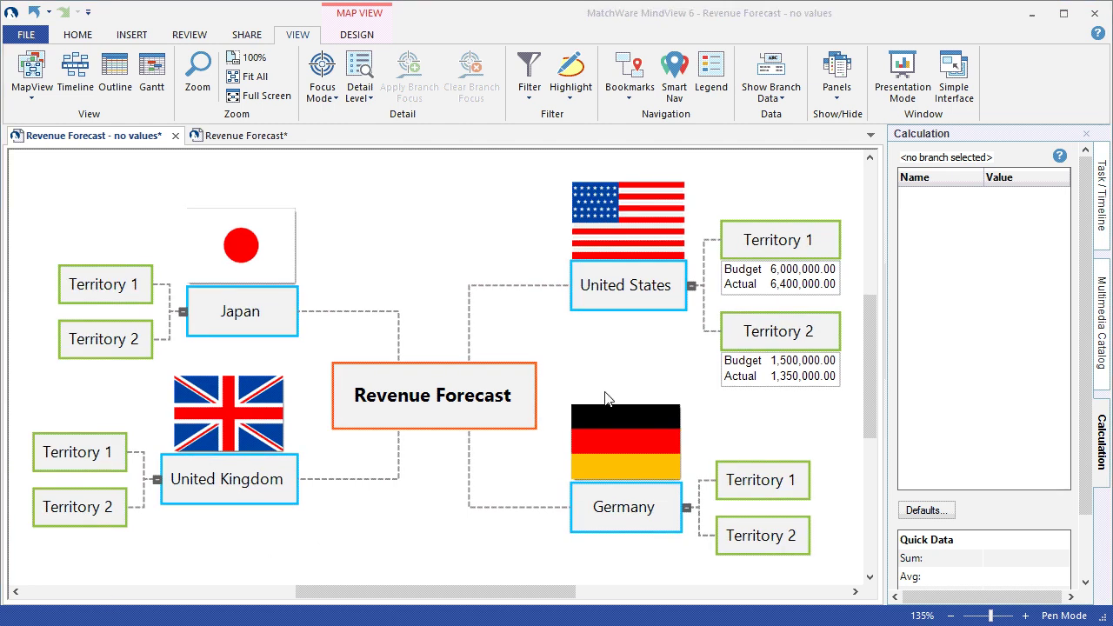
Set United States Budget and Actual to Σ sums of its territories (7,500,000.00 / 7,750,000.00)
left_click(609, 293)
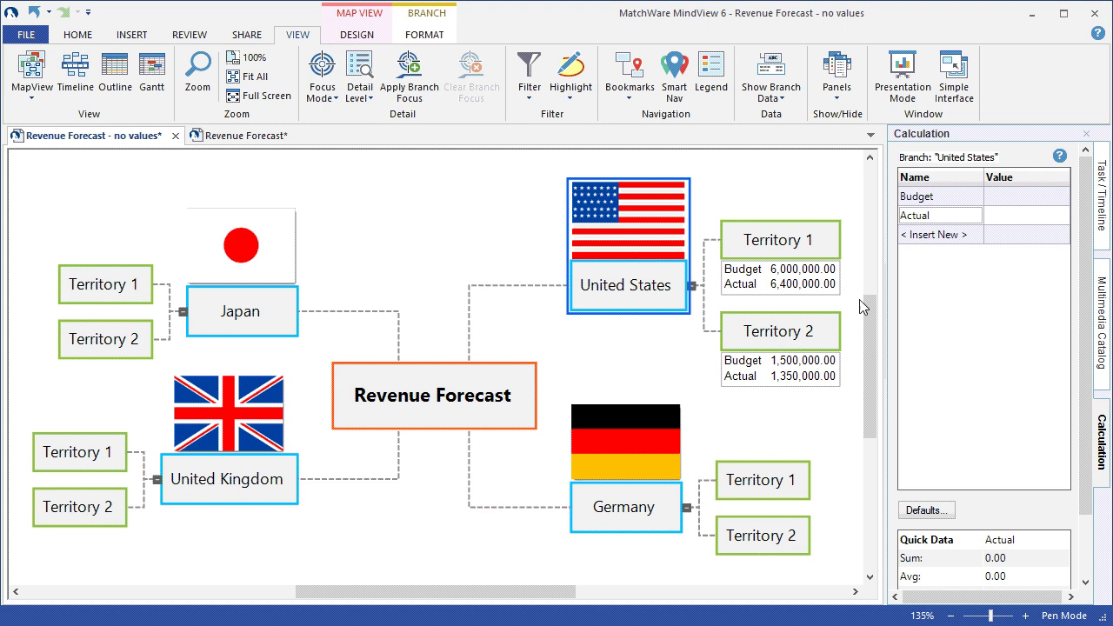
left_click(996, 198)
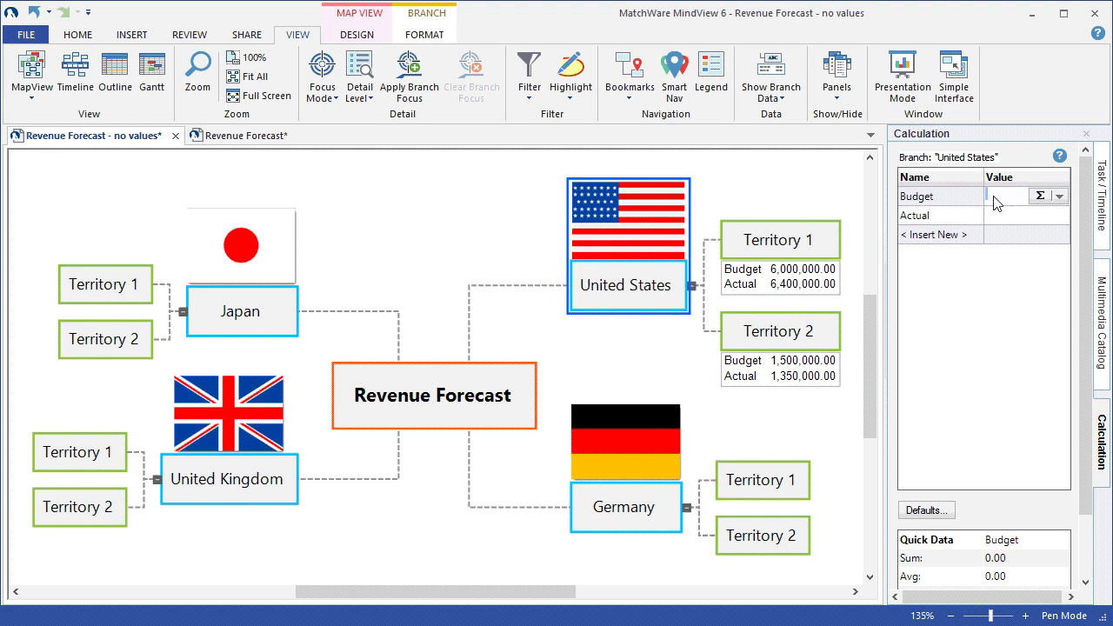
left_click(1041, 196)
left_click(1001, 217)
left_click(1040, 215)
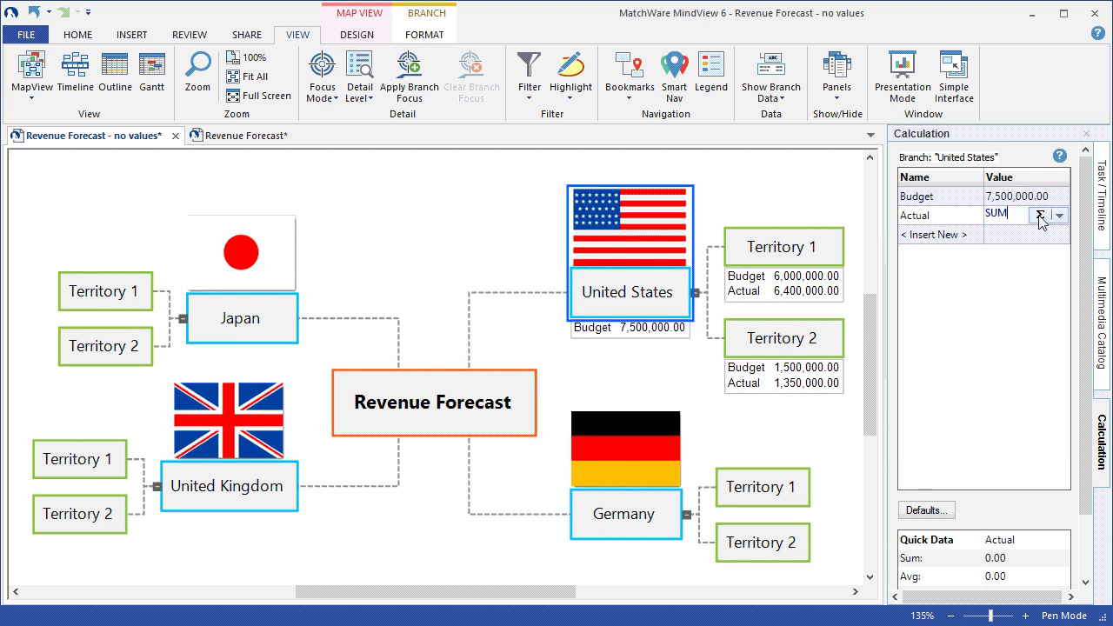
left_click(991, 283)
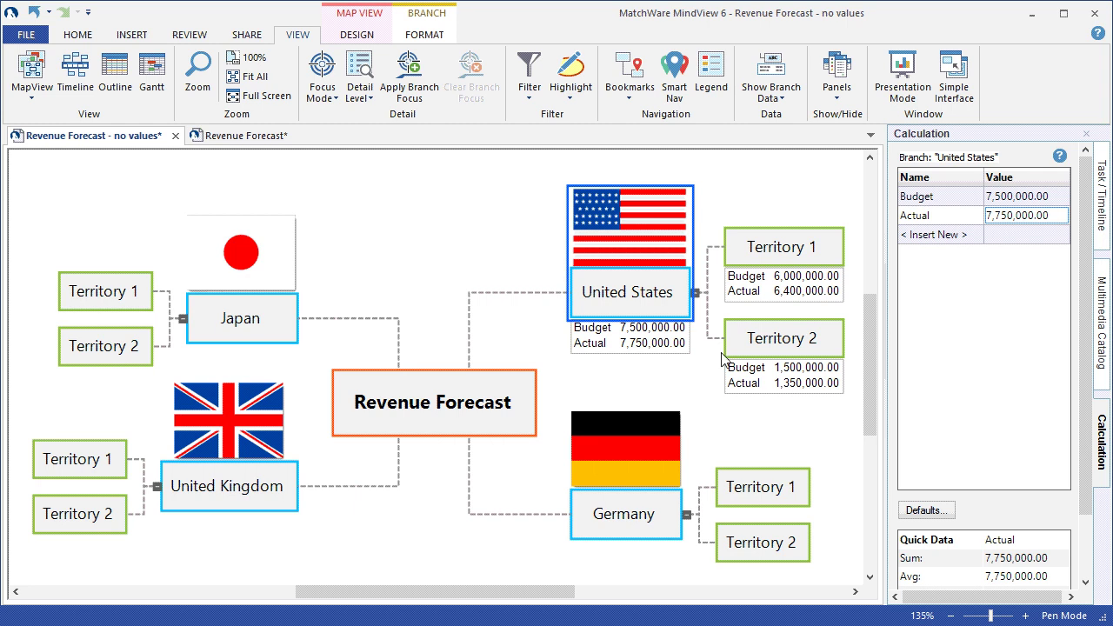
left_click(771, 252)
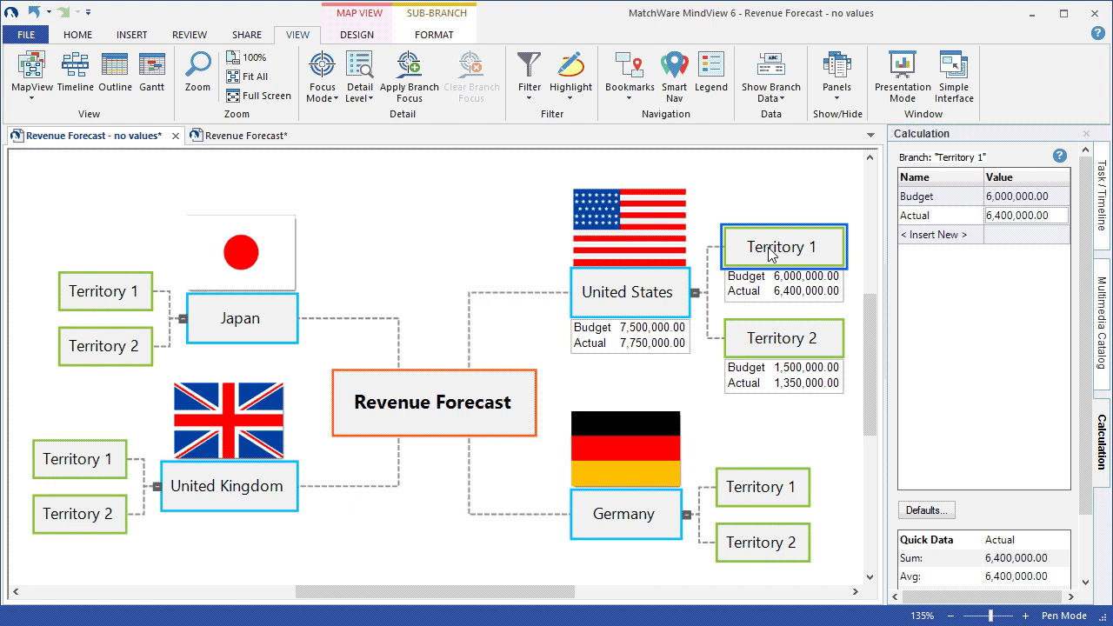
Add a new calculation field named Difference
left_click(929, 238)
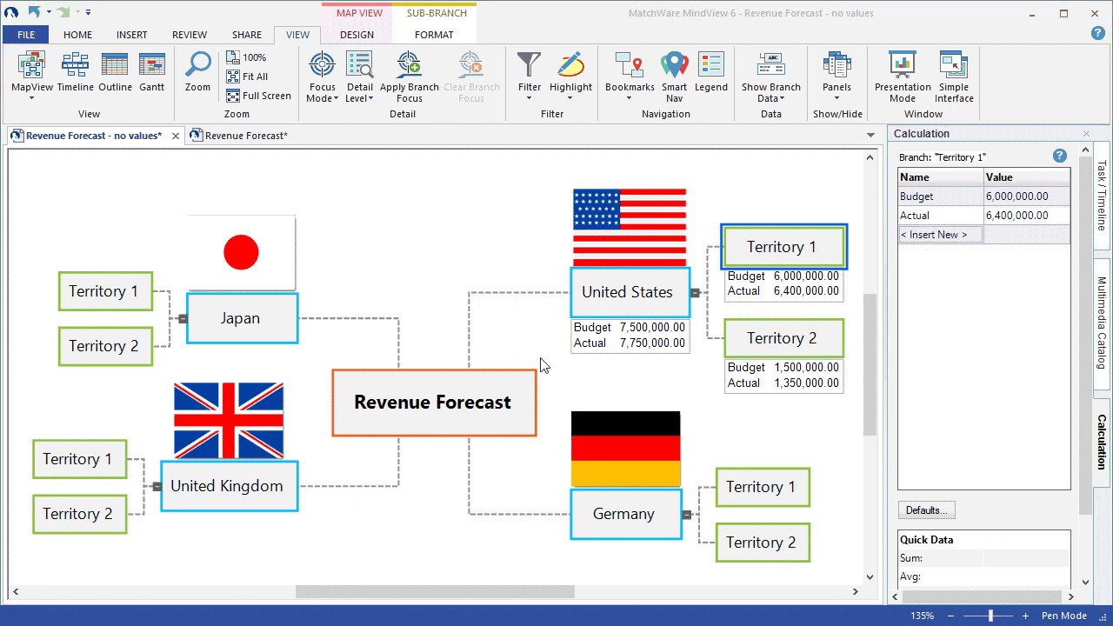
left_click(941, 235)
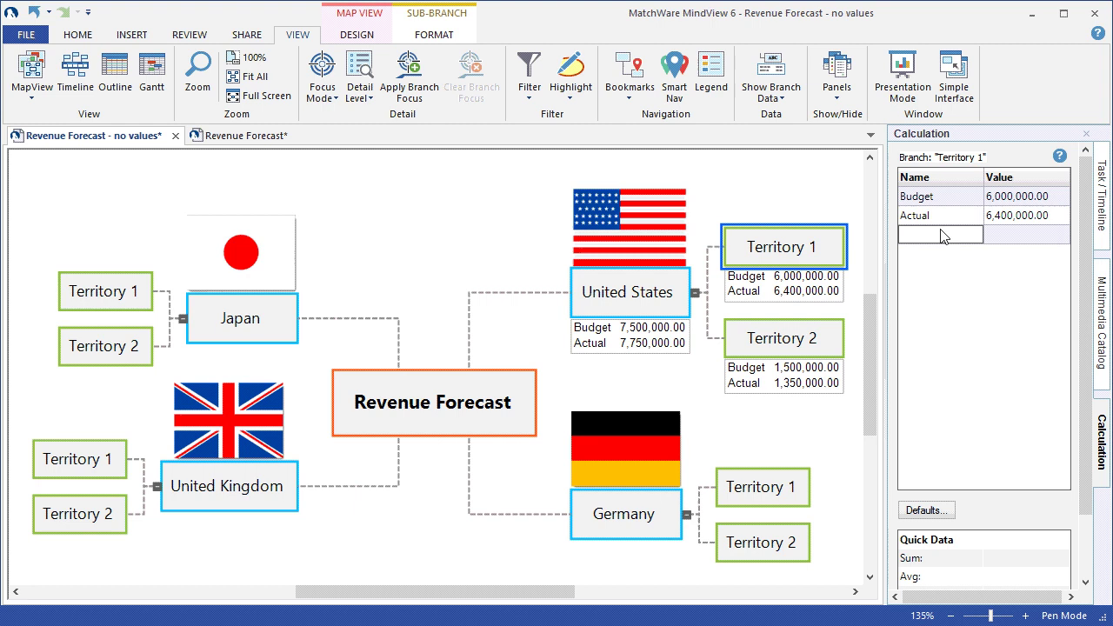
type("Differen")
type("ce")
left_click(997, 241)
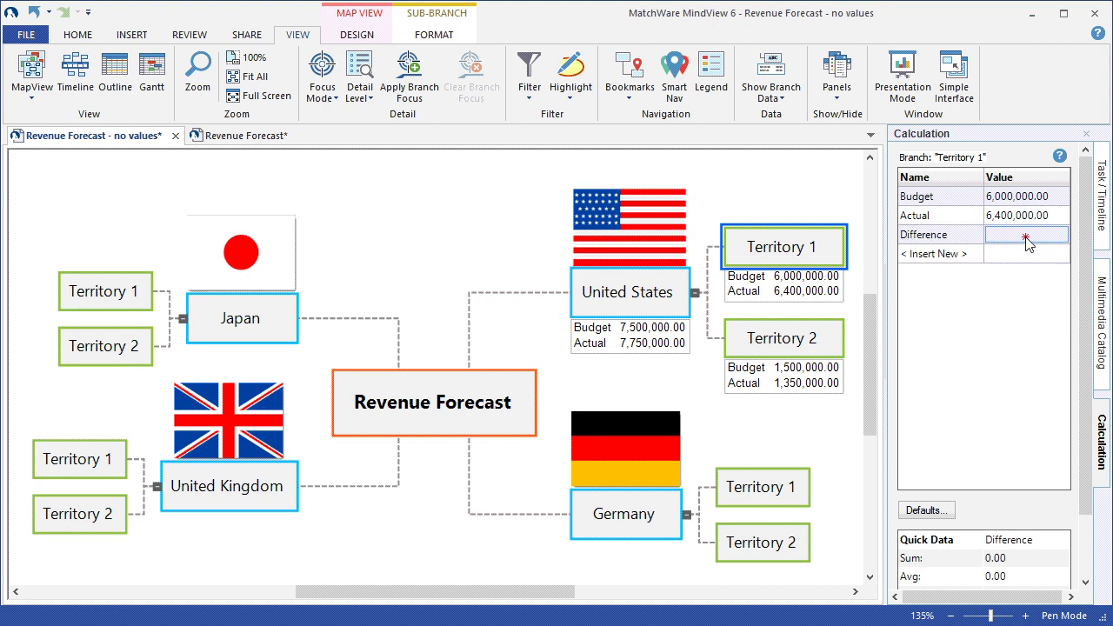
Set US Territory 1's Difference formula to Actual - Budget, giving 400,000.00
left_click(1026, 240)
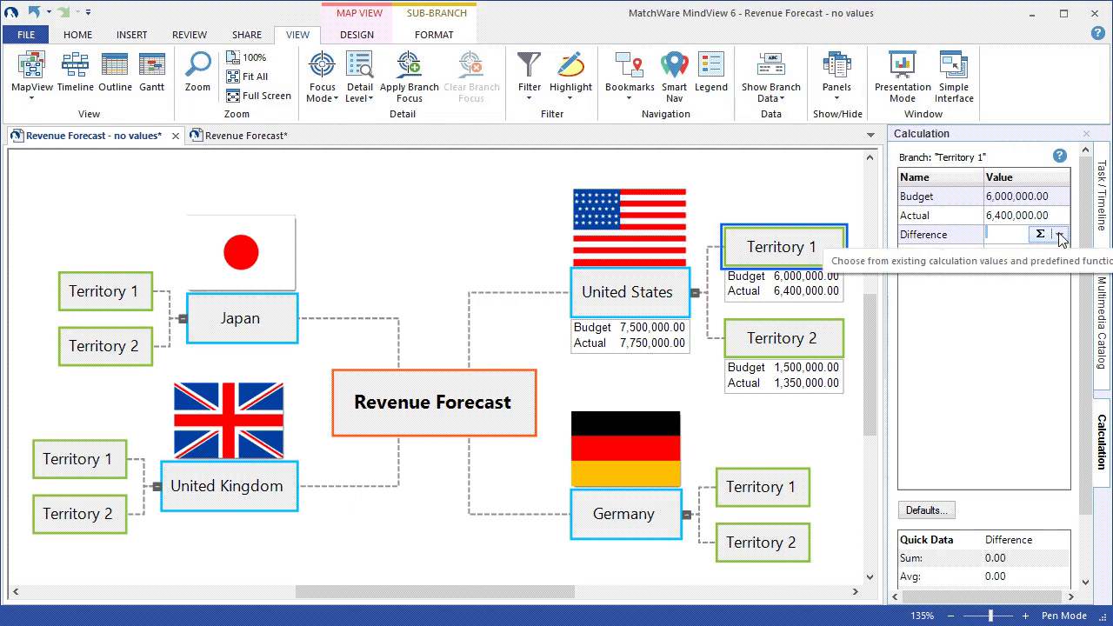
left_click(1059, 235)
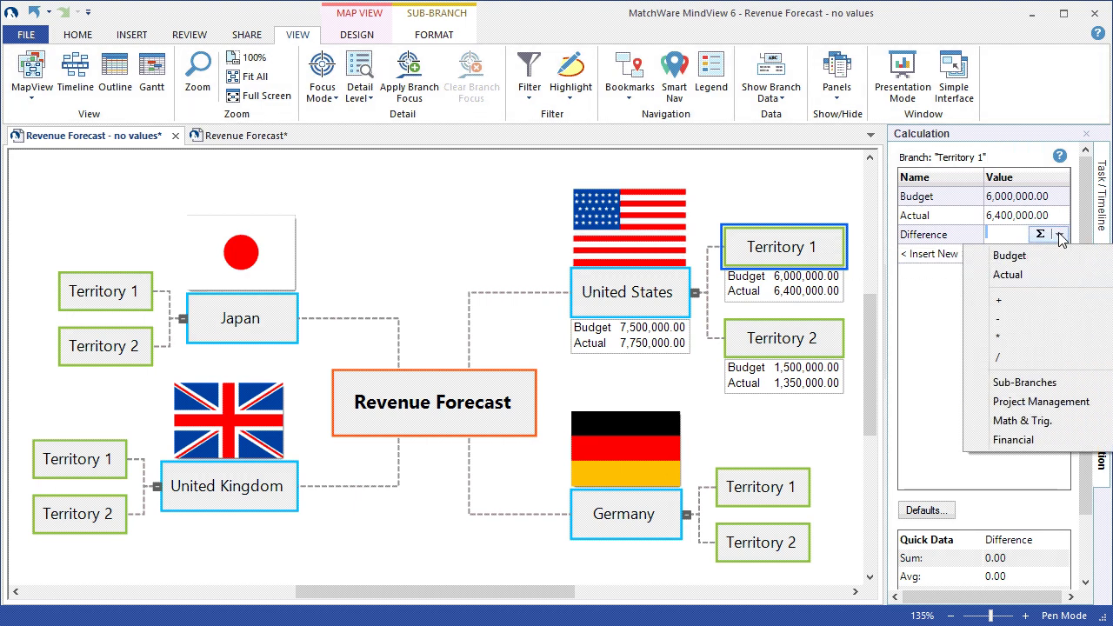
left_click(1057, 273)
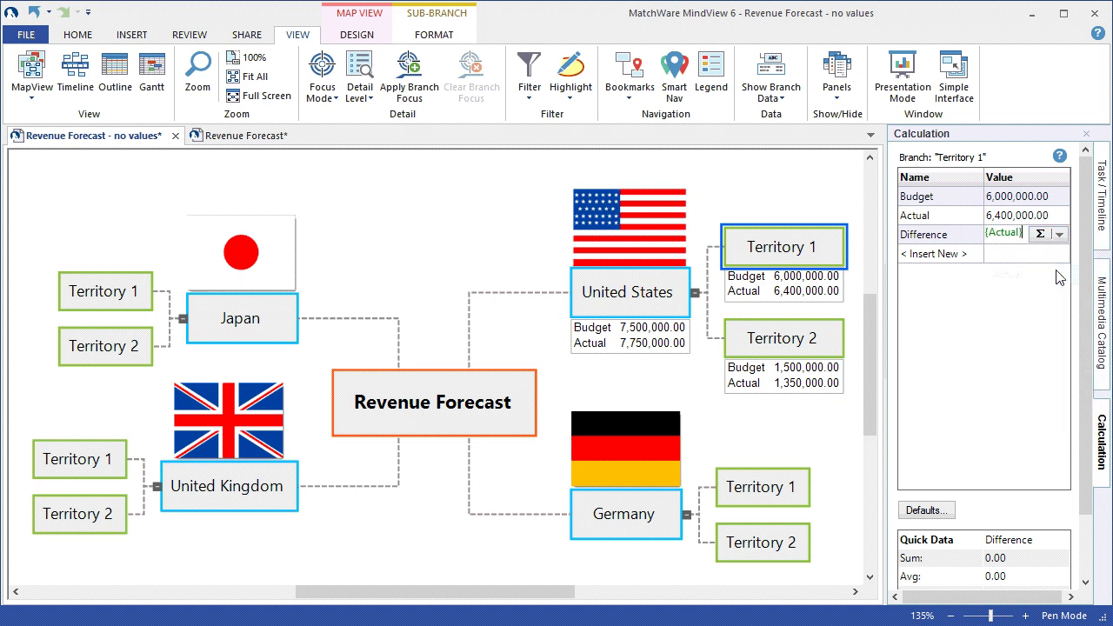
left_click(1059, 234)
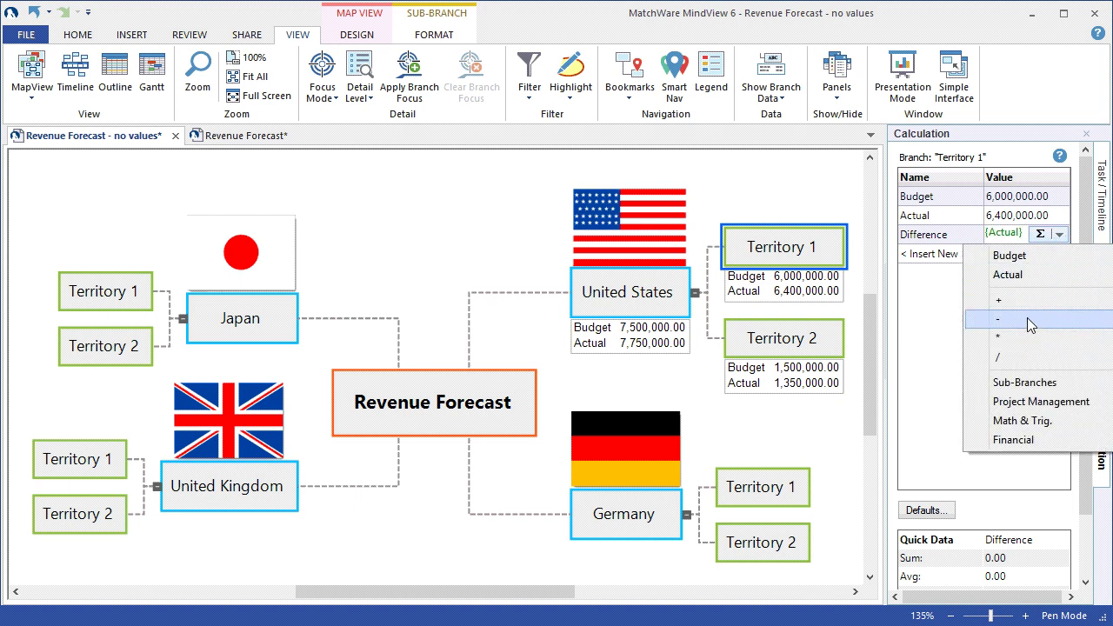
left_click(1027, 319)
left_click(1060, 234)
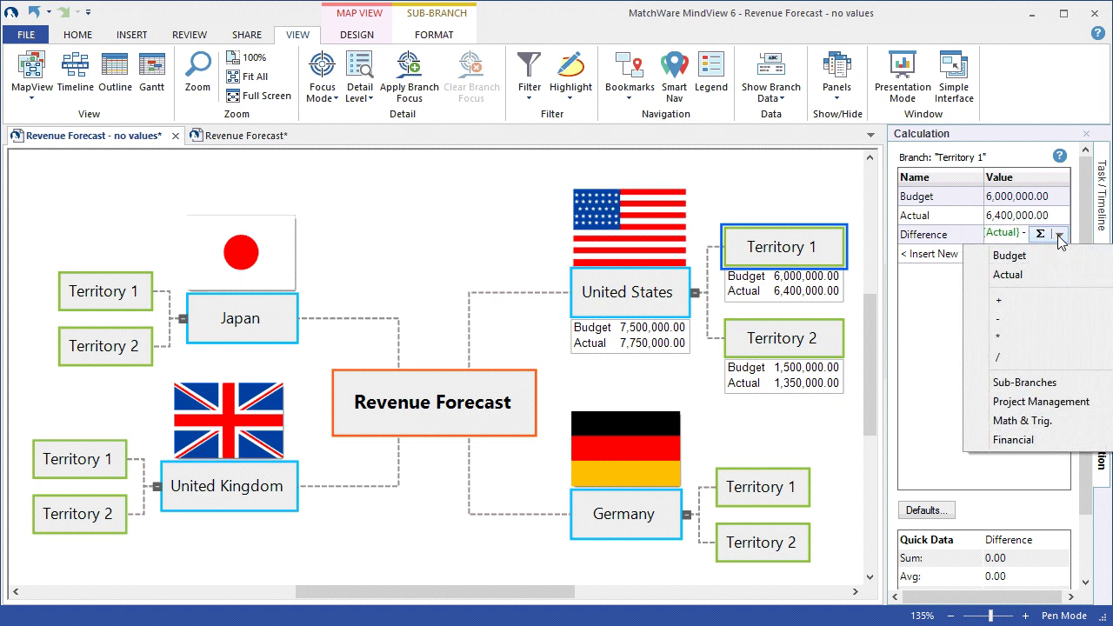
left_click(1047, 261)
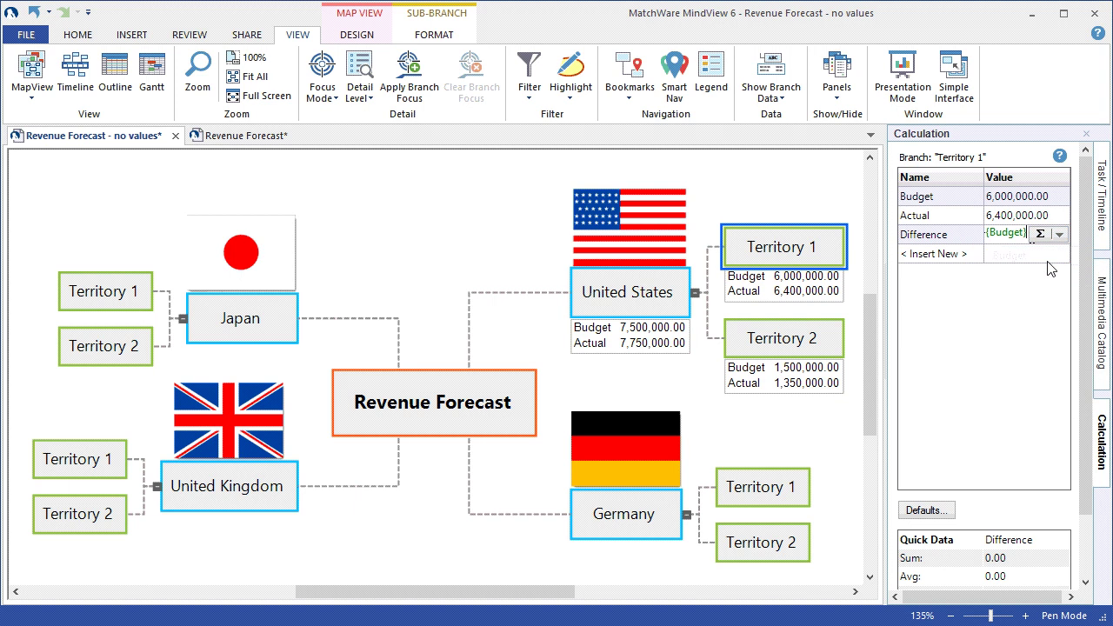
left_click(852, 318)
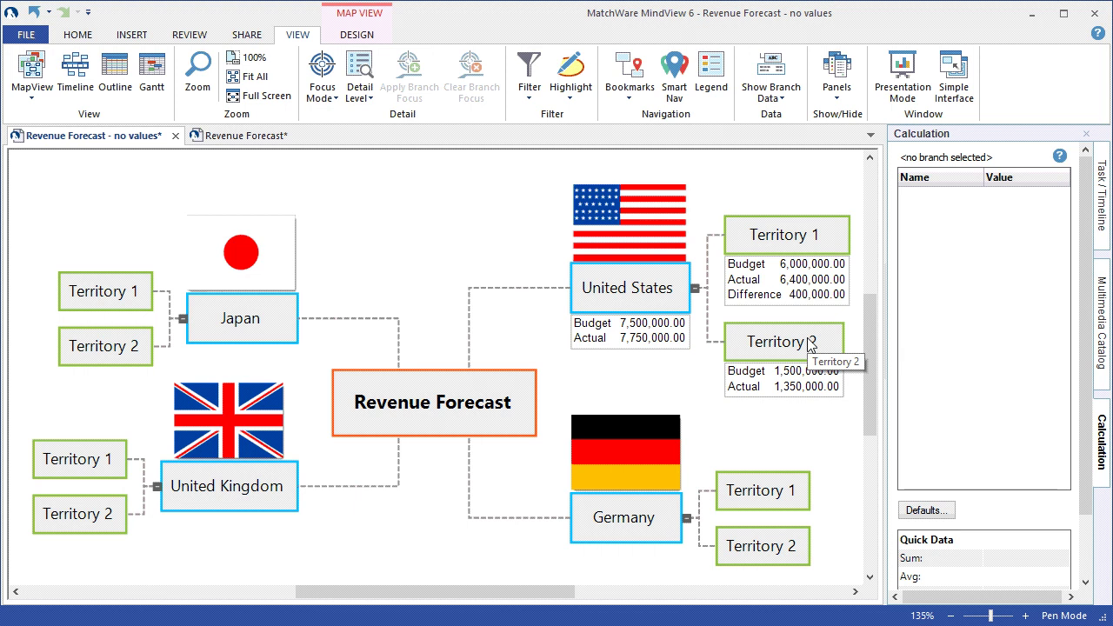
Set US Territory 2's Difference formula to Actual - Budget, giving -150,000.00
left_click(810, 343)
left_click(1053, 240)
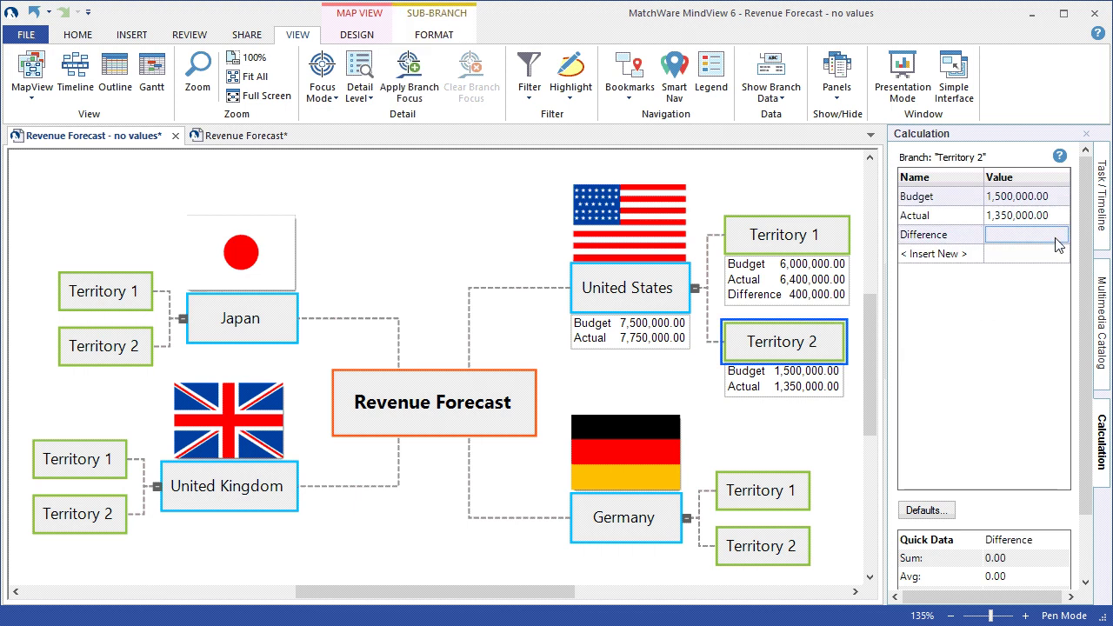
left_click(1054, 238)
left_click(1060, 235)
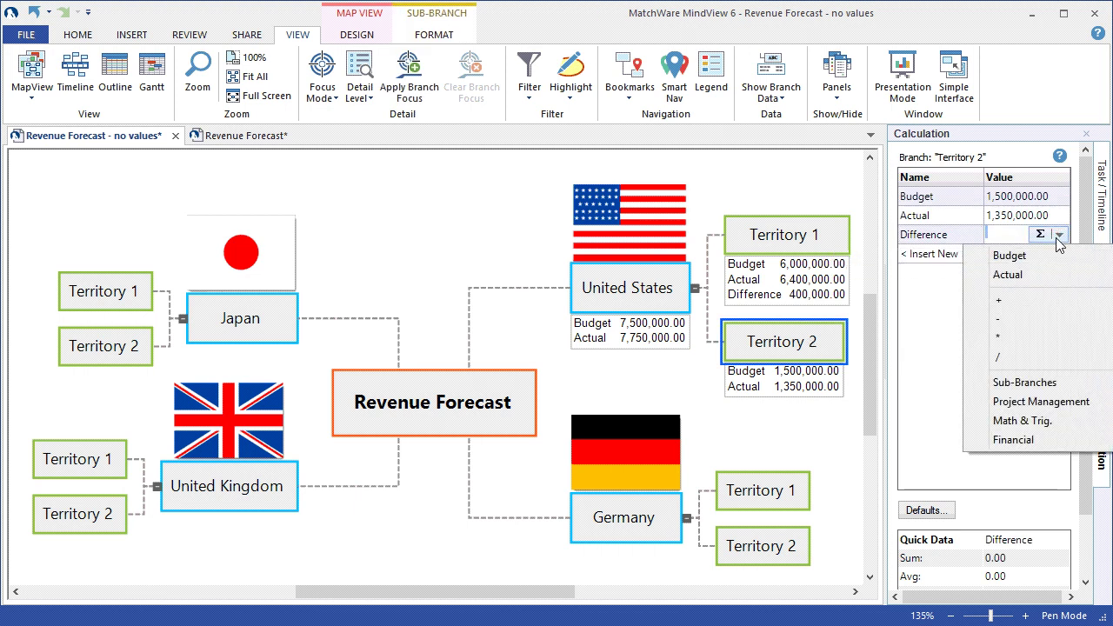
left_click(1038, 276)
left_click(1058, 233)
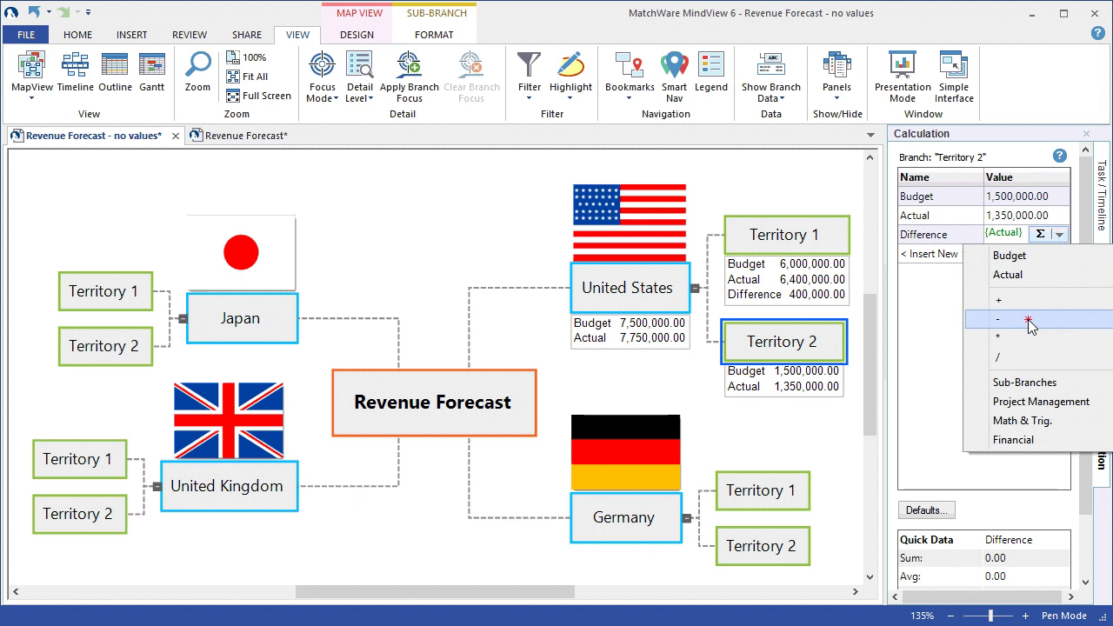
left_click(1027, 319)
left_click(1057, 237)
left_click(1049, 257)
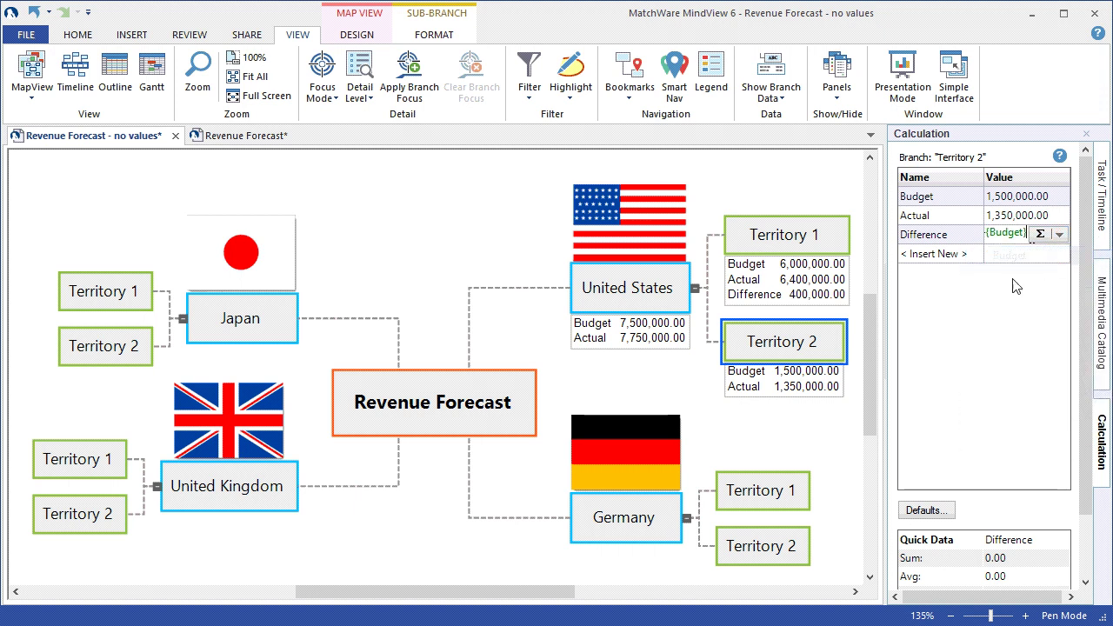
left_click(788, 414)
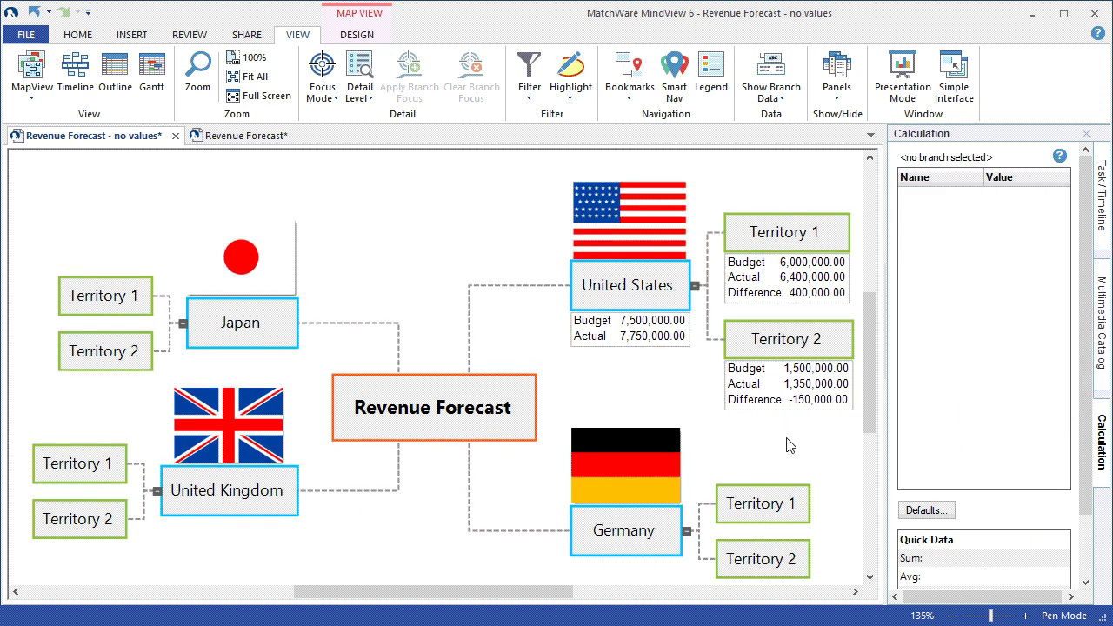
Set the United States Difference to the Σ sum of its territories, 250,000.00
left_click(659, 299)
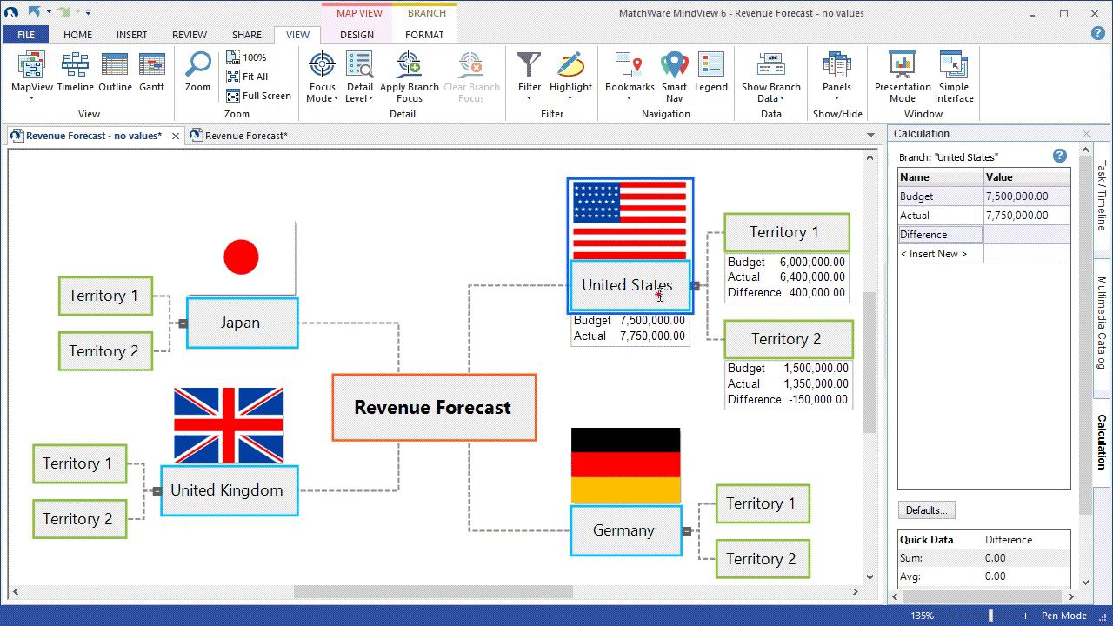
left_click(1037, 233)
left_click(1039, 235)
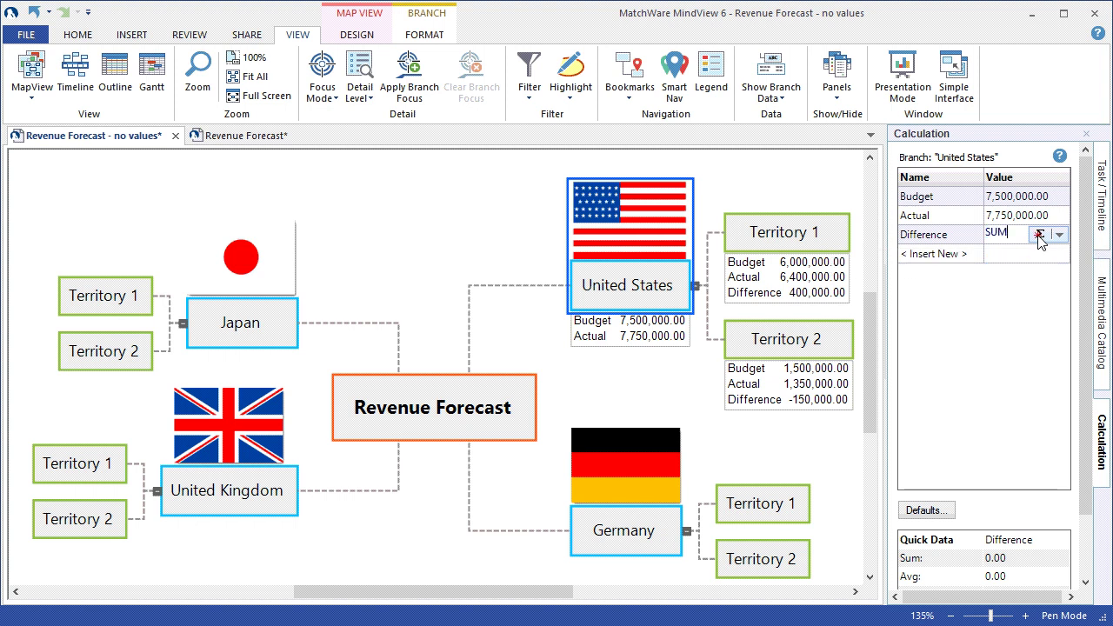
left_click(659, 404)
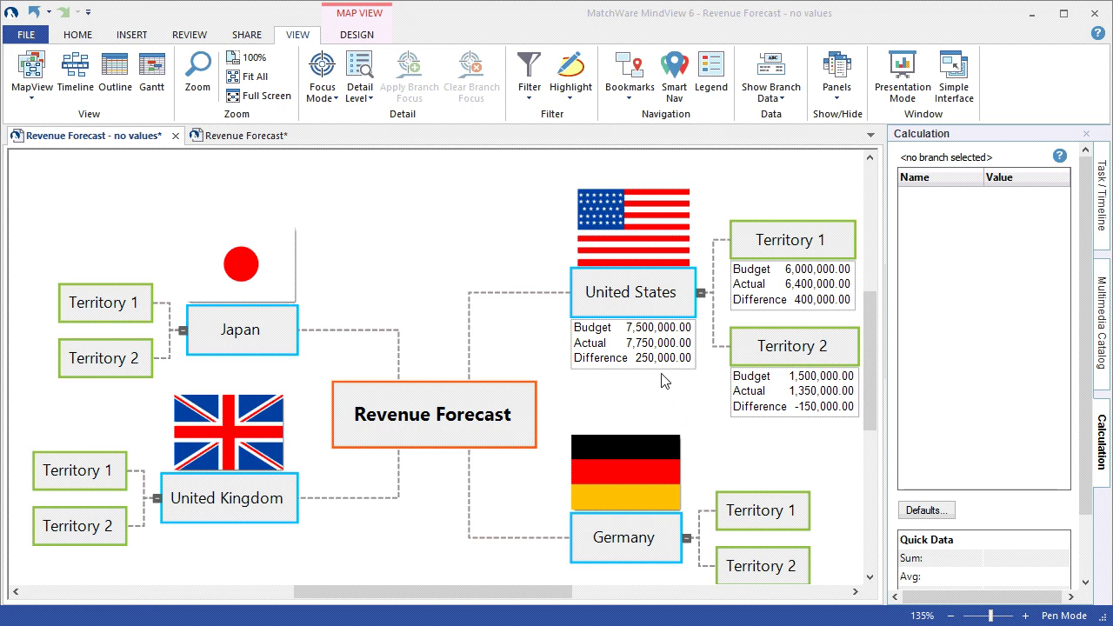
In Defaults, choose $ currency for Budget, Actual and Difference, then apply
left_click(941, 513)
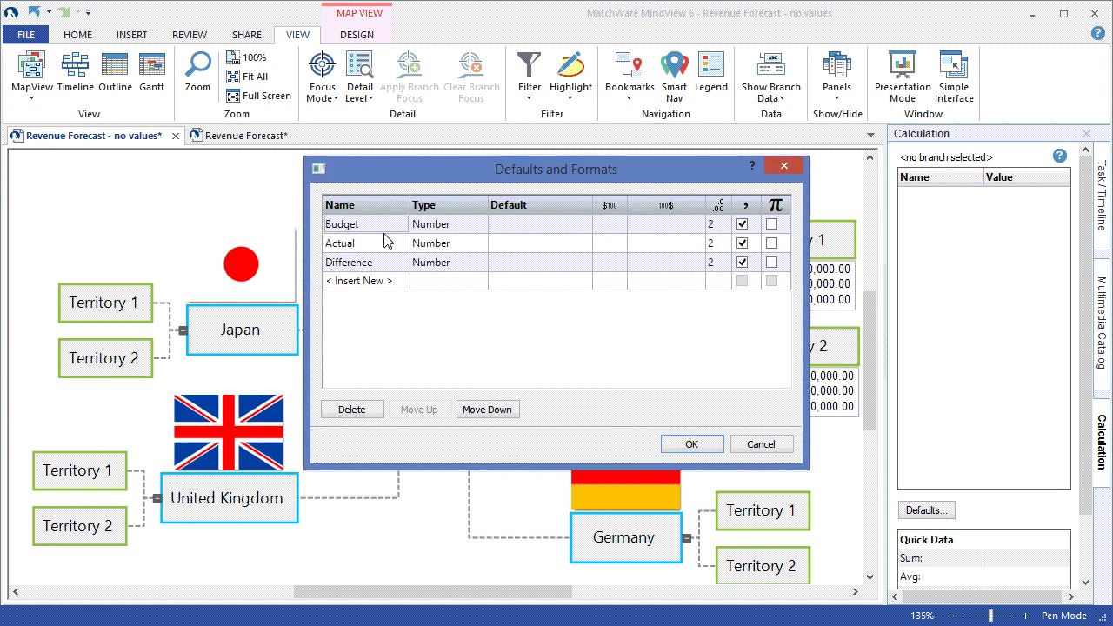
left_click(619, 226)
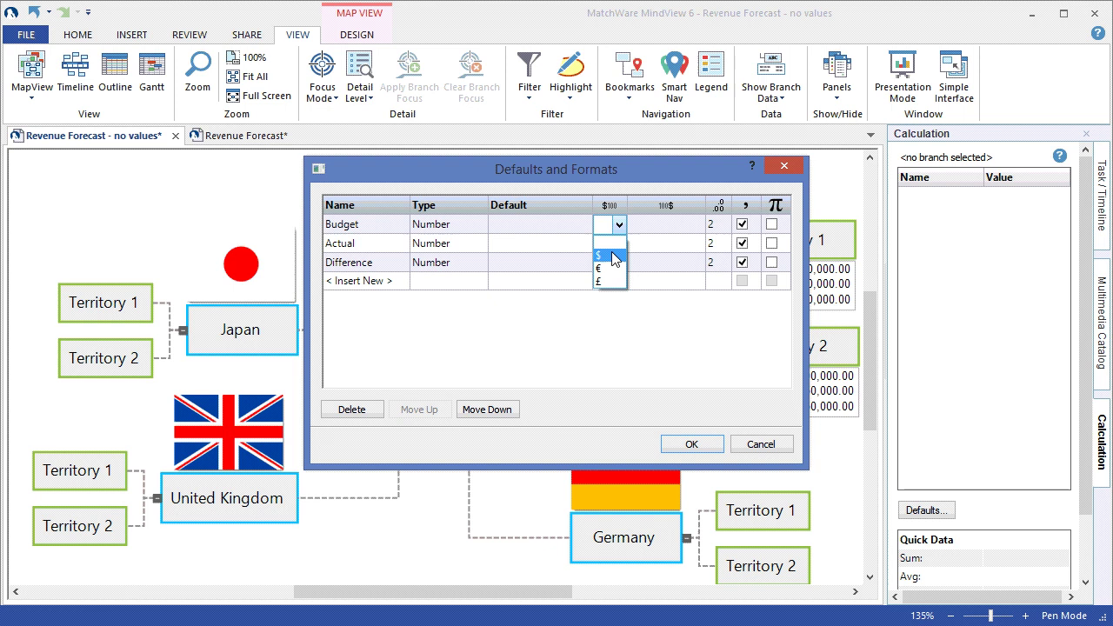
left_click(614, 255)
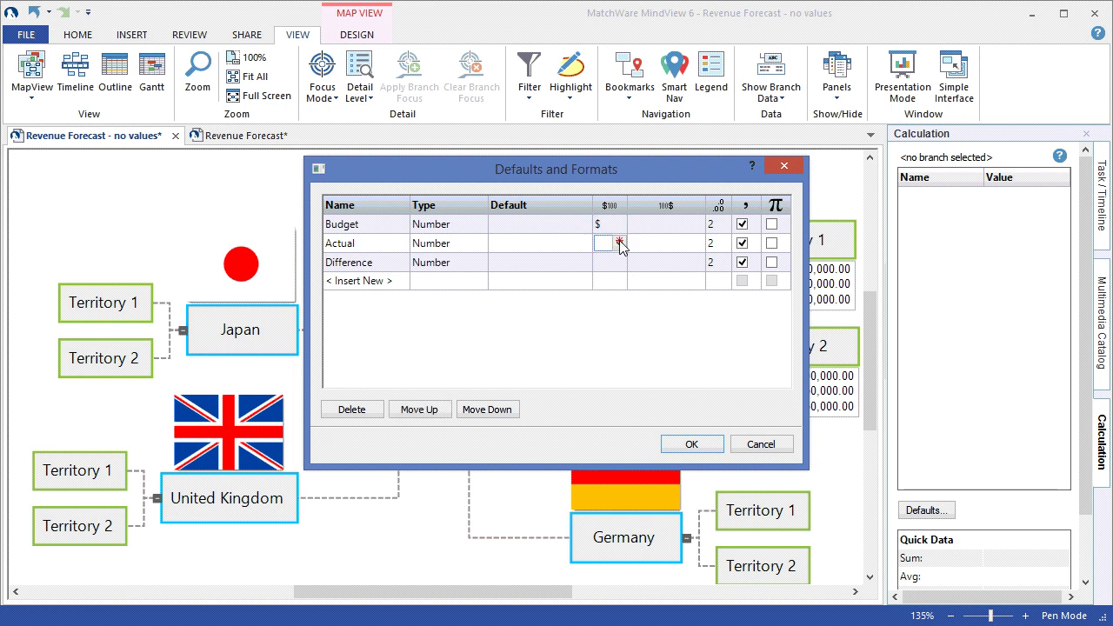
left_click(620, 244)
left_click(613, 275)
left_click(620, 263)
left_click(608, 294)
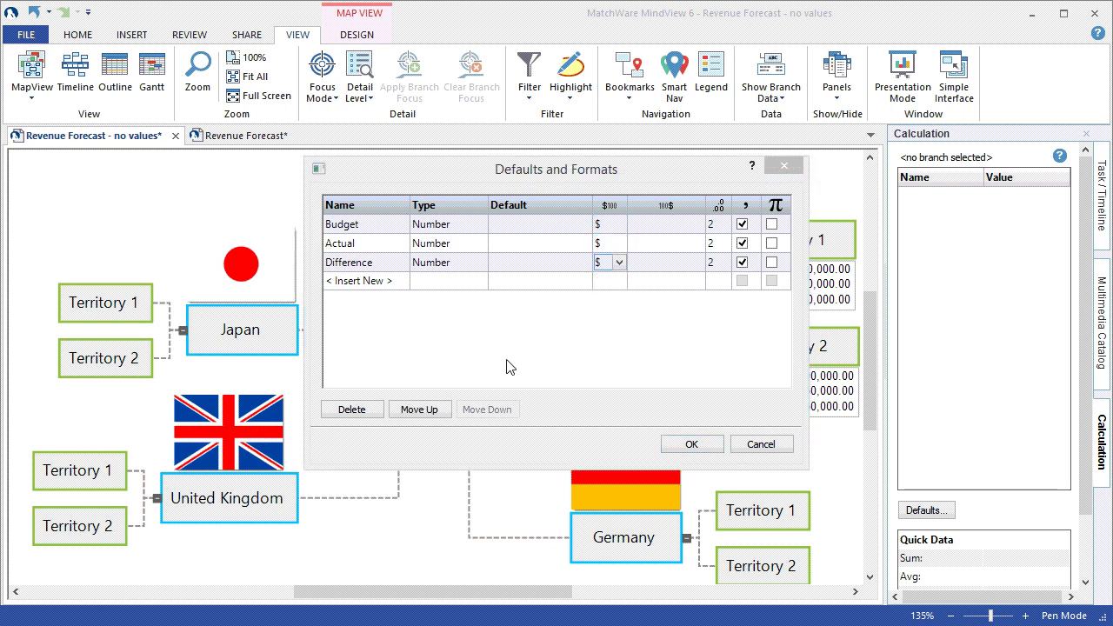
left_click(681, 443)
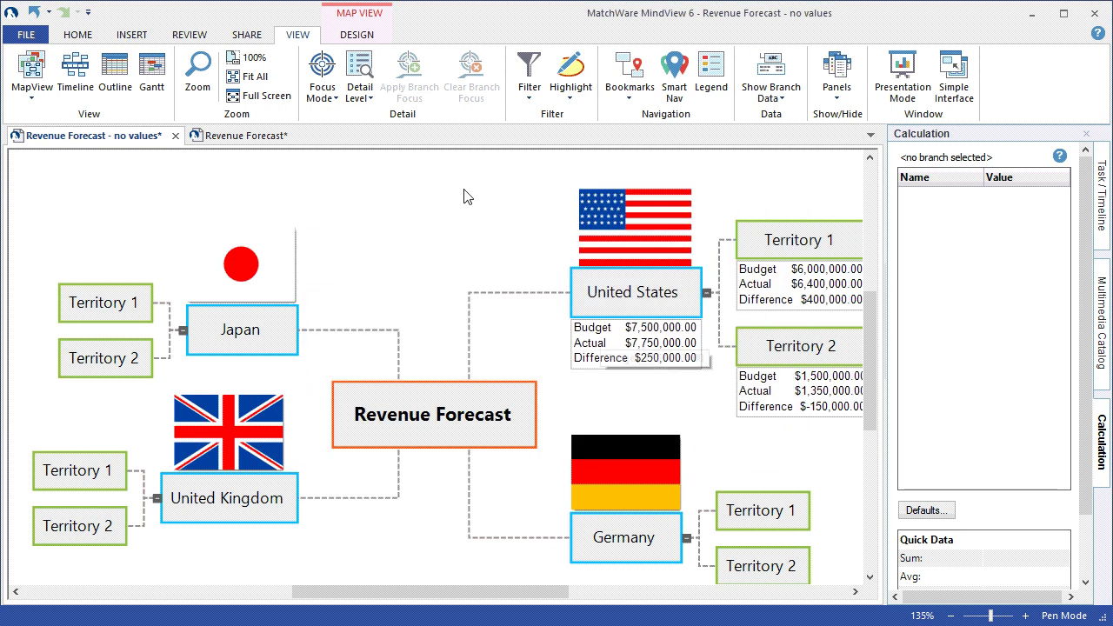
Zoom out the map slightly
scroll(462, 195, "down", 1)
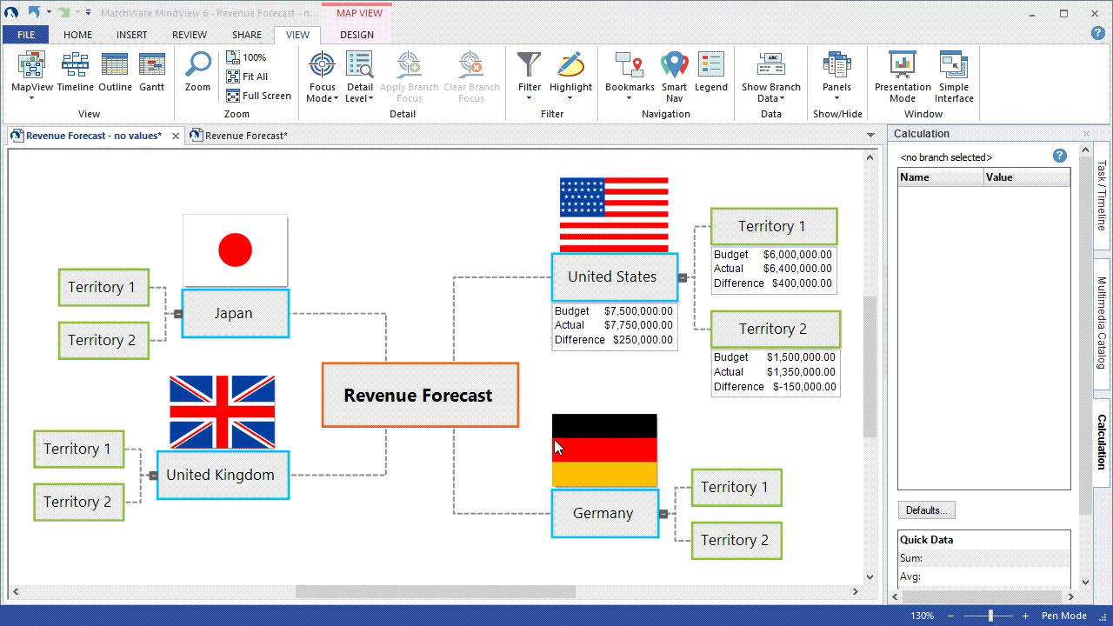
In Defaults and Formats, set the default Difference formula to Actual - Budget
left_click(949, 514)
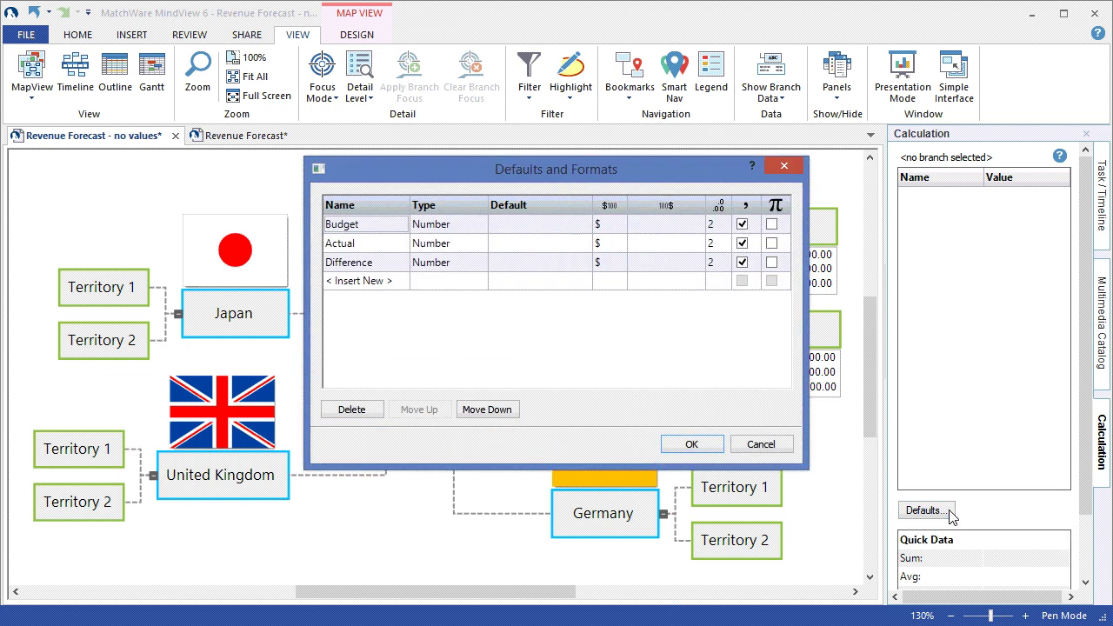
left_click(571, 265)
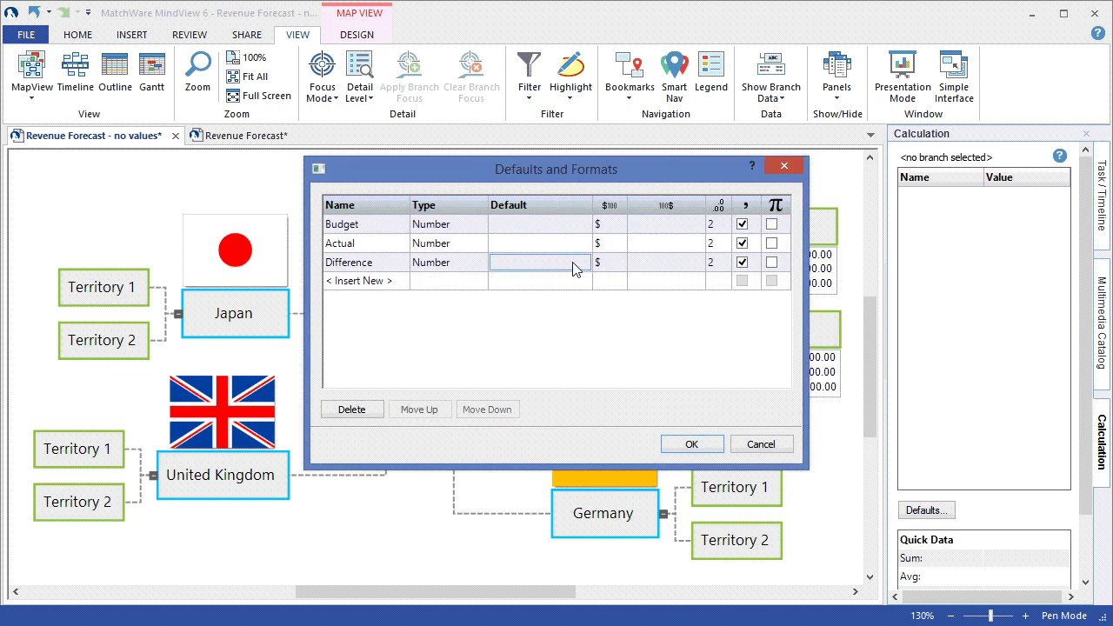
left_click(581, 262)
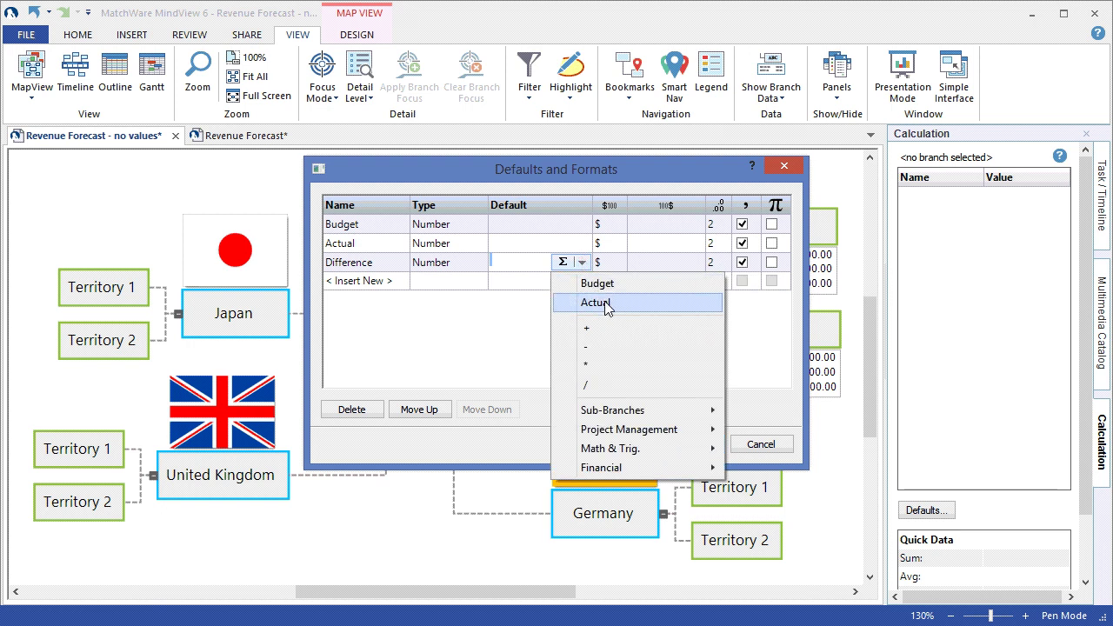
left_click(605, 304)
left_click(581, 262)
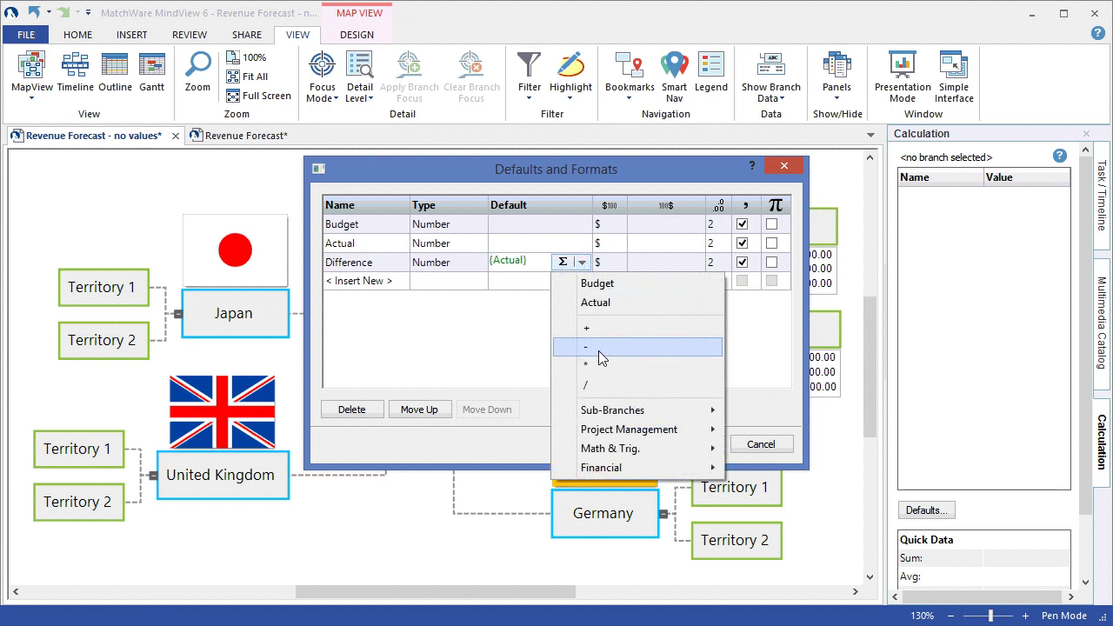
left_click(598, 347)
left_click(581, 262)
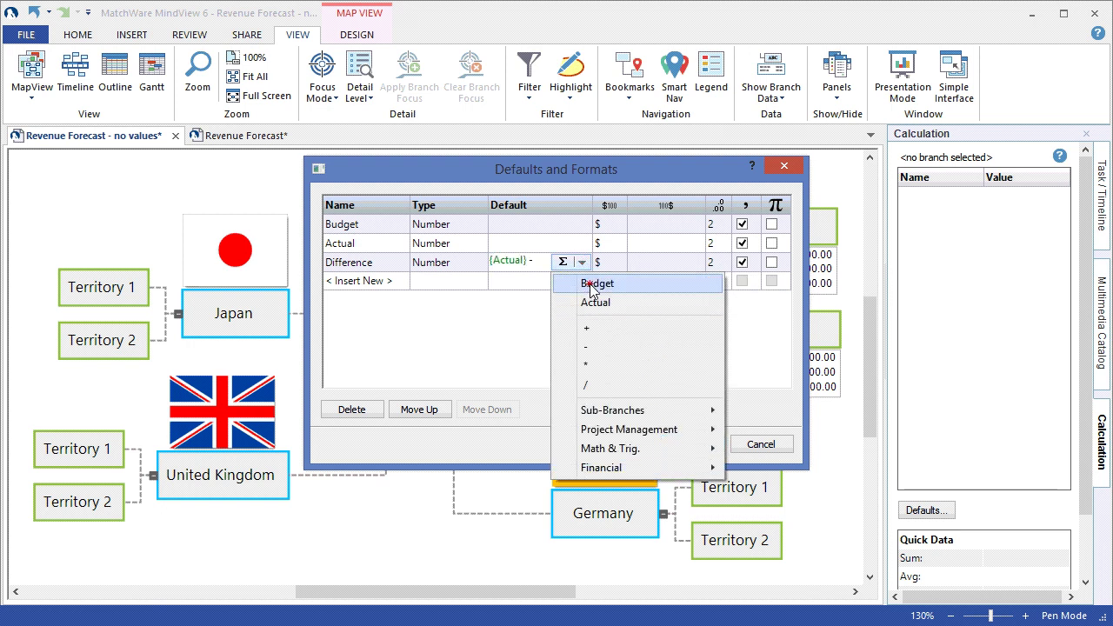
left_click(597, 283)
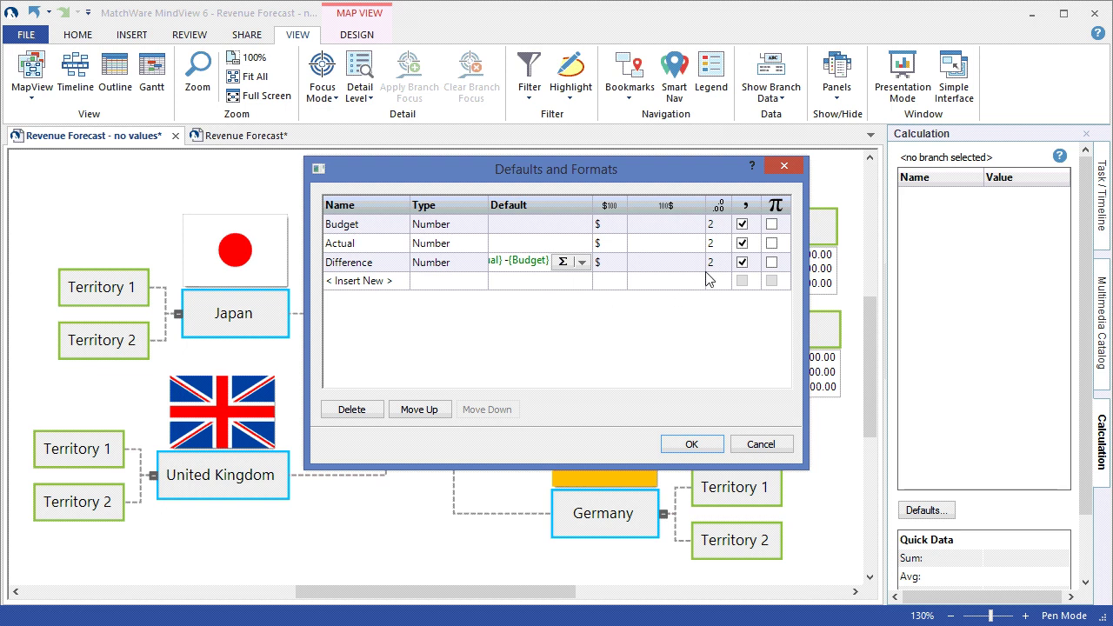
left_click(682, 350)
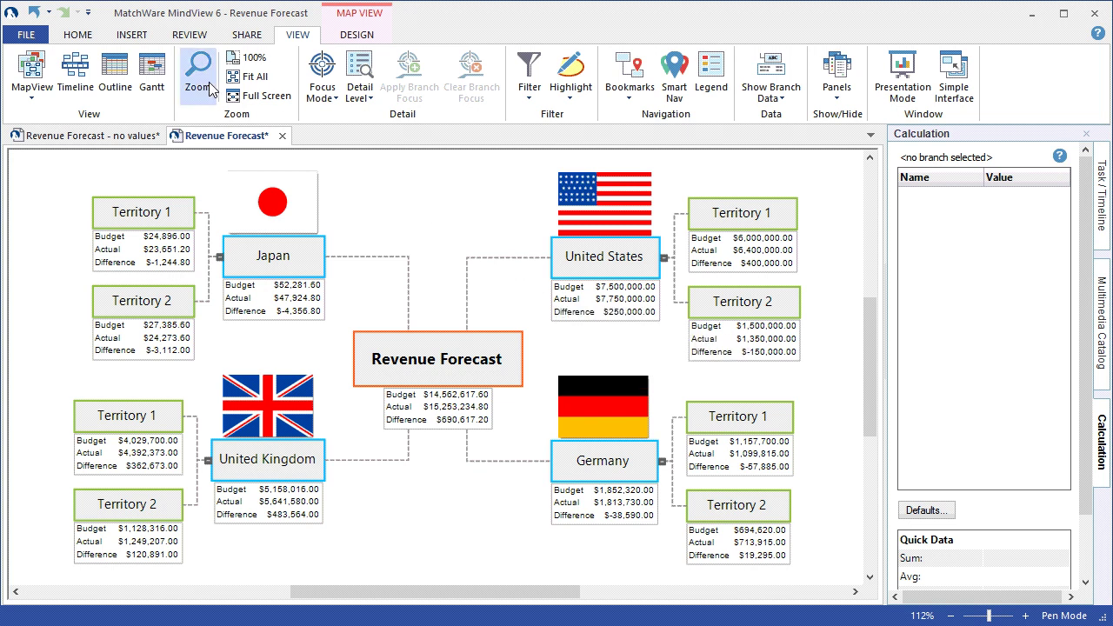
Set up an Advanced Excel Export of the map with the Difference values ticked
left_click(34, 33)
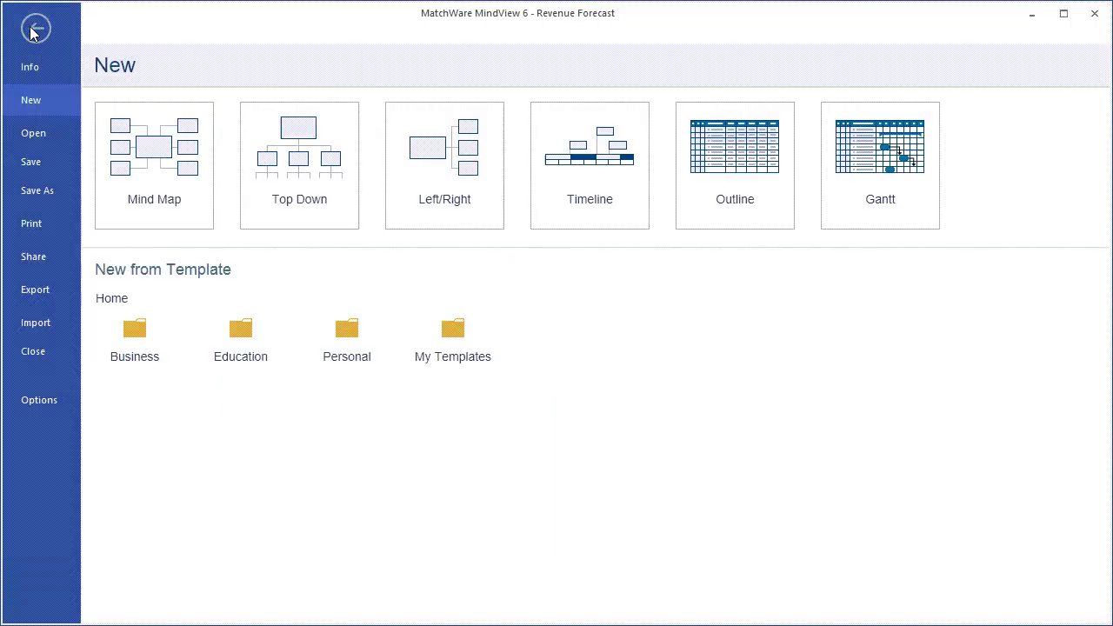
left_click(48, 287)
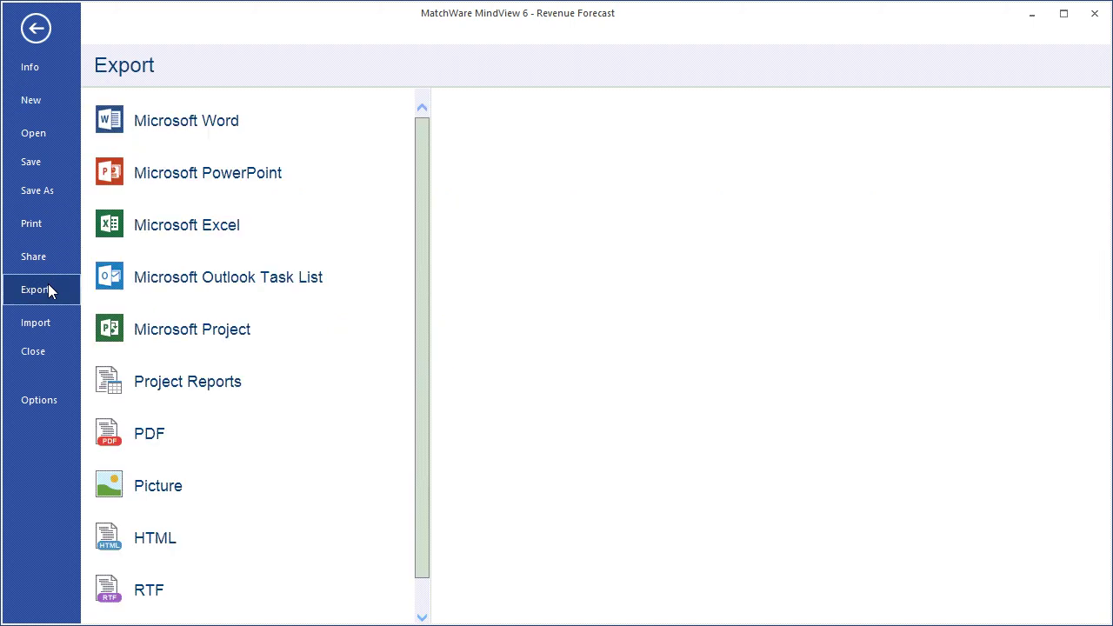
left_click(270, 235)
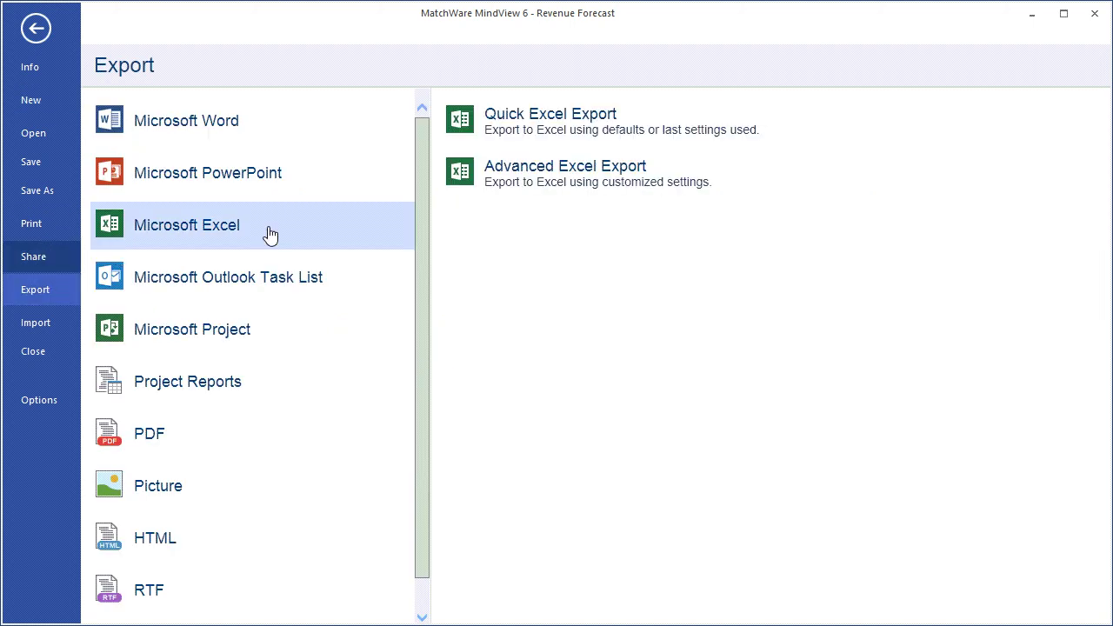
left_click(504, 191)
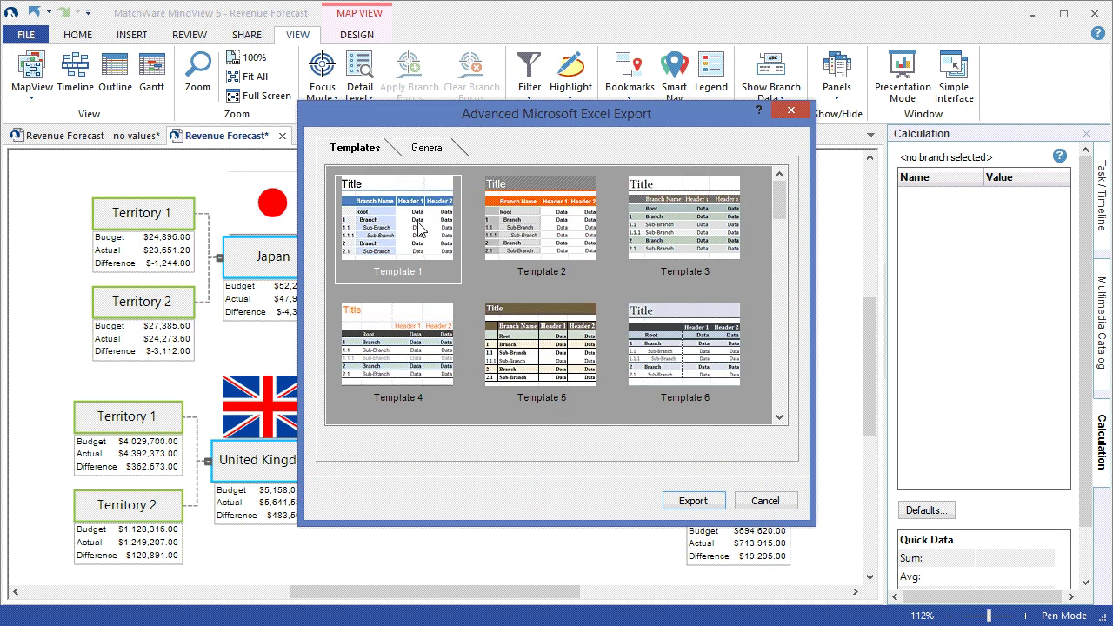
left_click(427, 148)
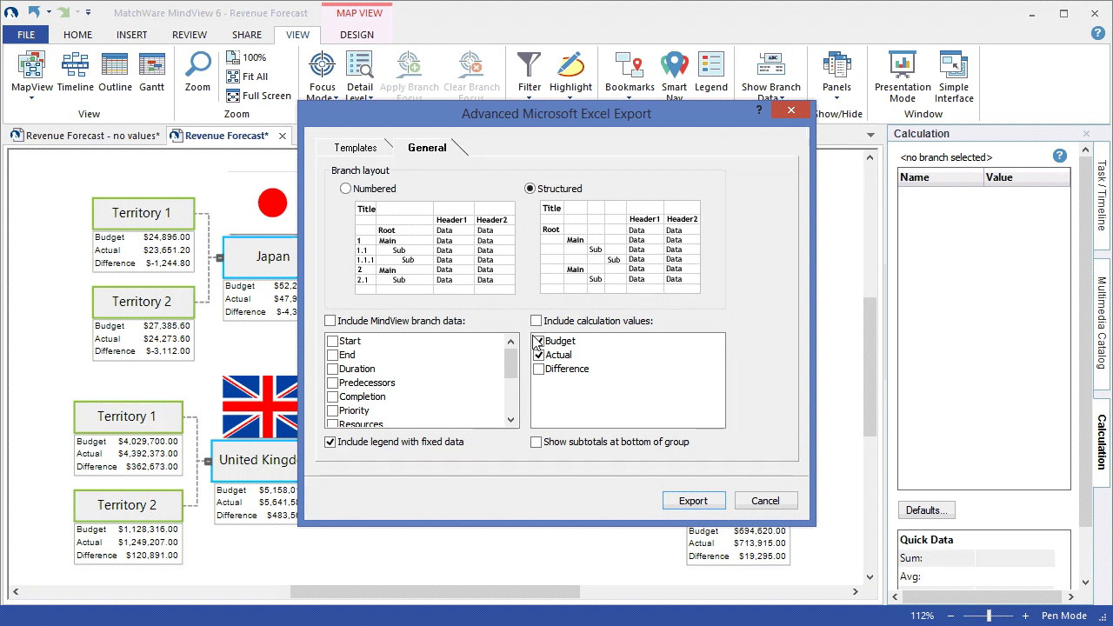
left_click(538, 368)
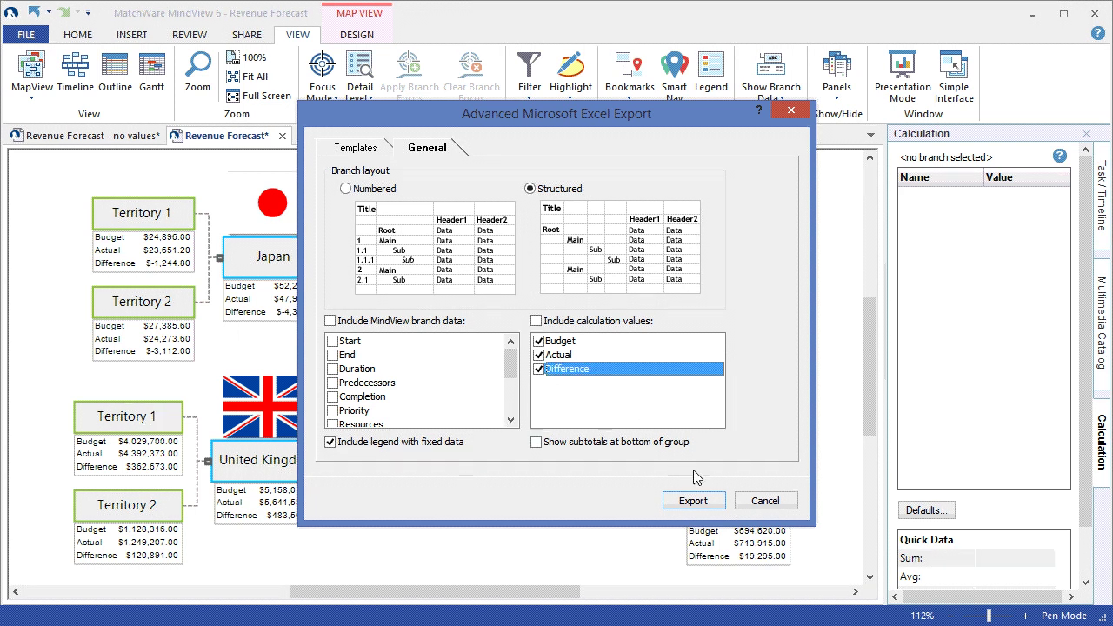
left_click(693, 501)
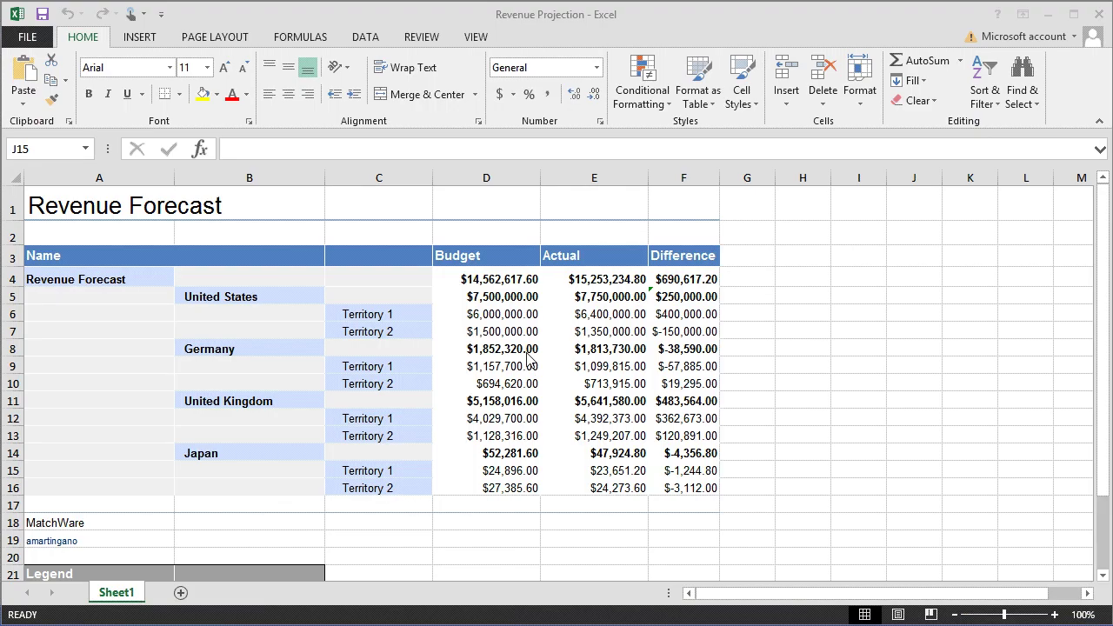